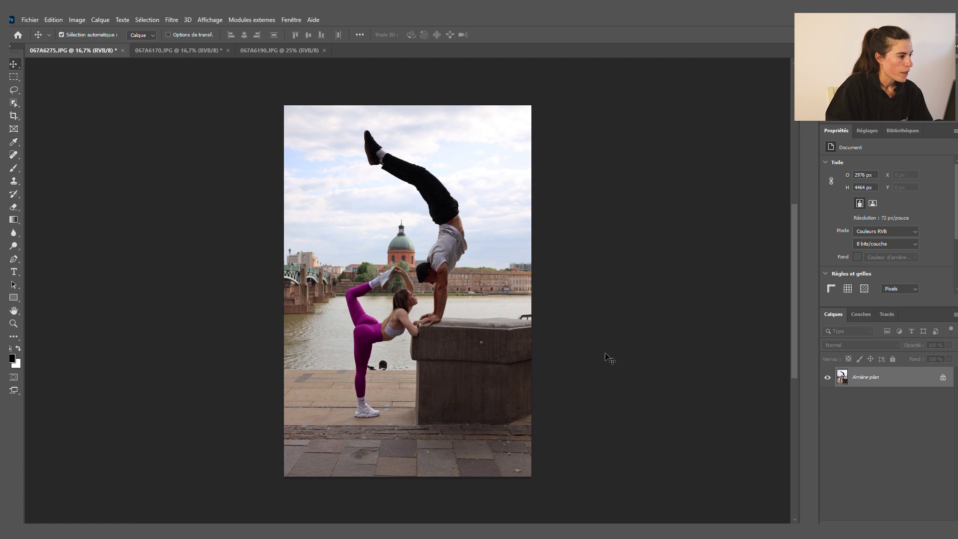
Step: Spot-heal away the seated man and his handlebar behind the riverside ledge
left_click(12, 153)
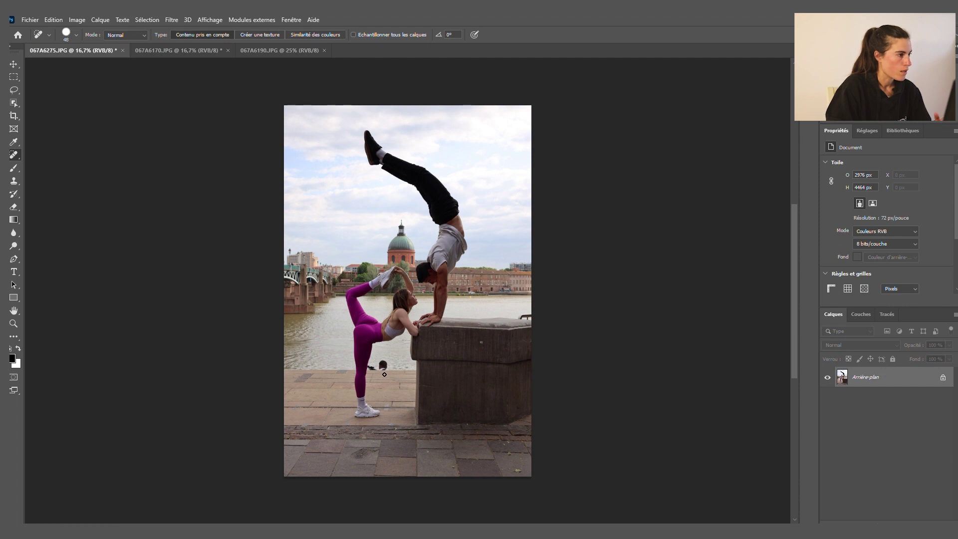
scroll(385, 374, "up", 1)
scroll(384, 374, "up", 2)
scroll(382, 373, "up", 3)
scroll(374, 372, "up", 2)
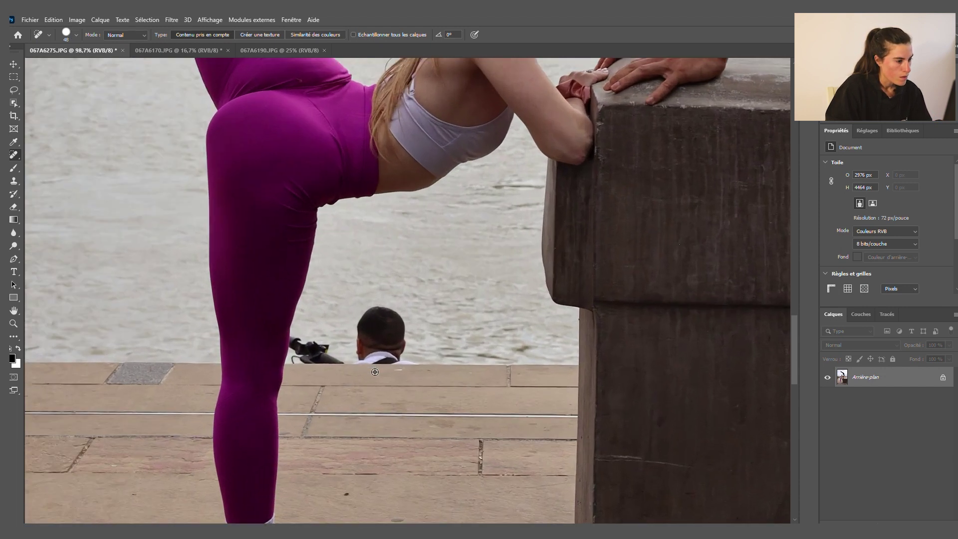
scroll(375, 371, "up", 2)
scroll(375, 372, "up", 1)
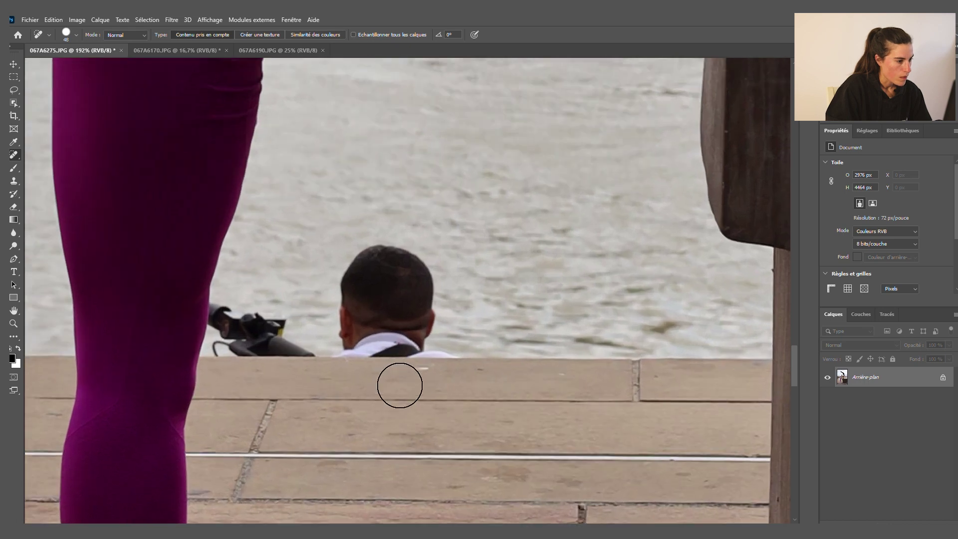
mouse_move(373, 372)
left_mouse_down()
mouse_move(372, 327)
mouse_move(297, 359)
mouse_move(345, 378)
mouse_move(238, 366)
mouse_move(235, 385)
mouse_move(304, 380)
left_mouse_up()
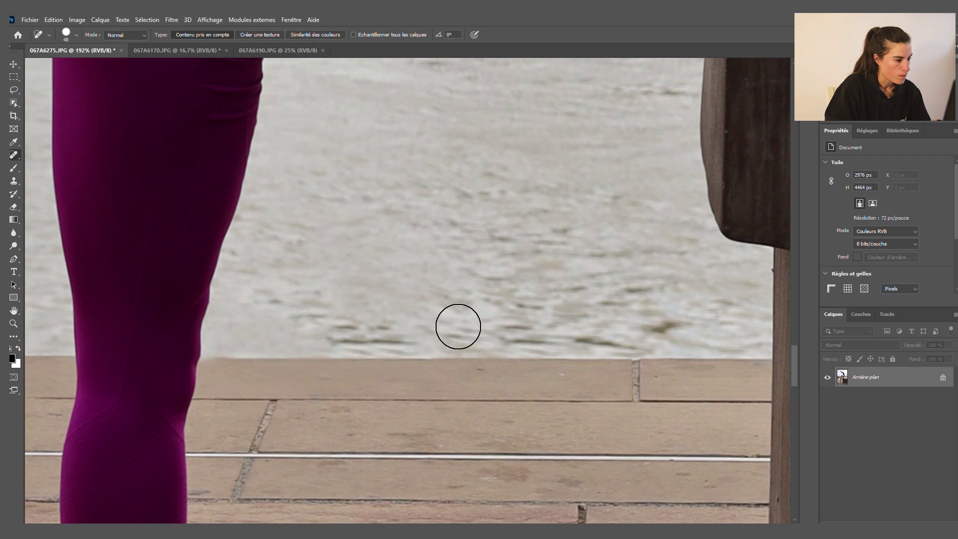
scroll(454, 321, "down", 2)
scroll(439, 307, "down", 2)
scroll(440, 307, "down", 2)
scroll(439, 308, "down", 2)
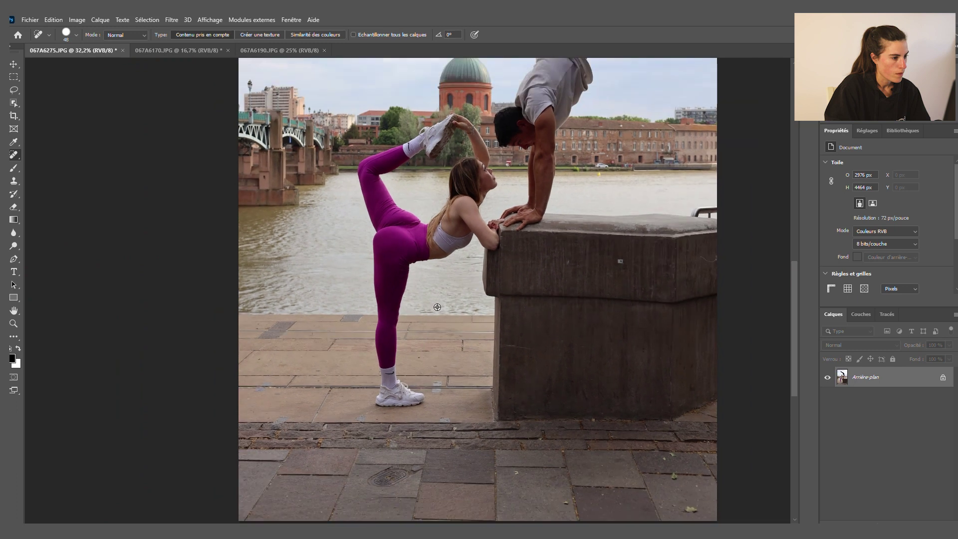
scroll(437, 306, "down", 2)
scroll(436, 307, "down", 1)
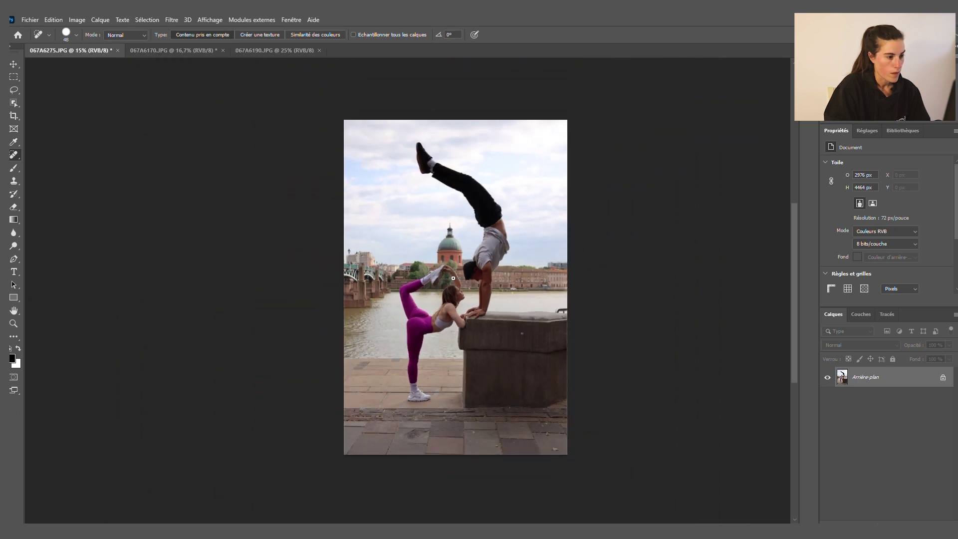
Step: Lasso a selection around the man's head and handlebar, along the ledge
left_click(13, 64)
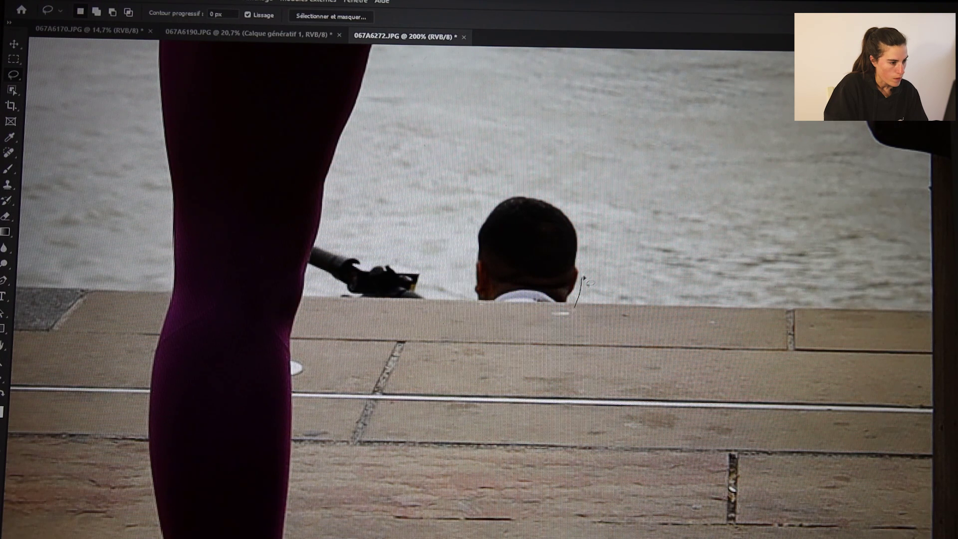
left_click_drag(523, 201, 485, 210)
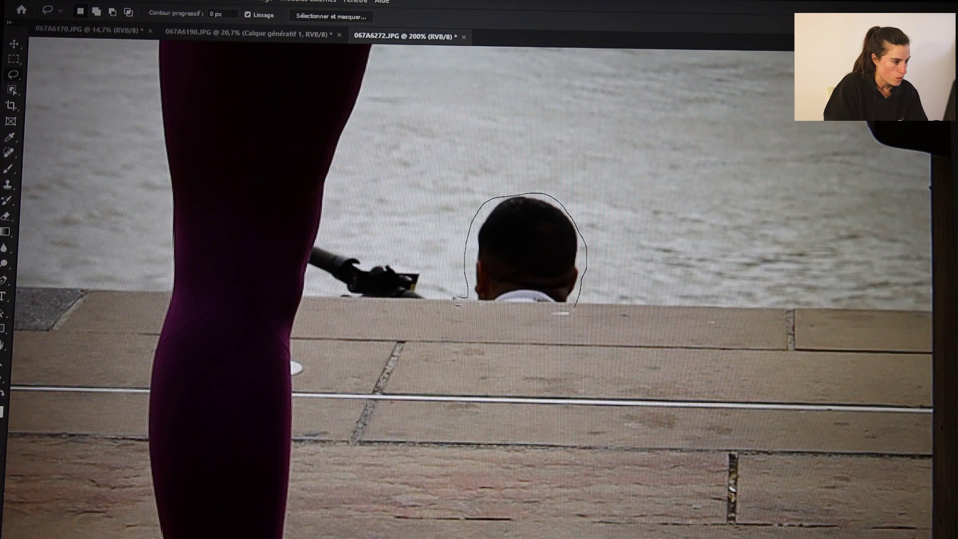
mouse_move(366, 269)
left_mouse_down()
mouse_move(340, 246)
mouse_move(311, 267)
left_mouse_up()
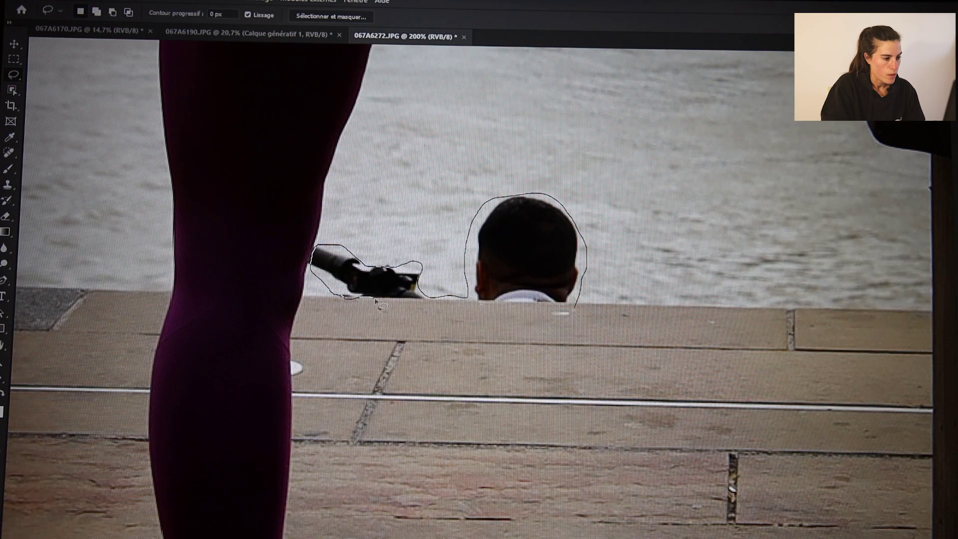
left_click_drag(442, 310, 483, 310)
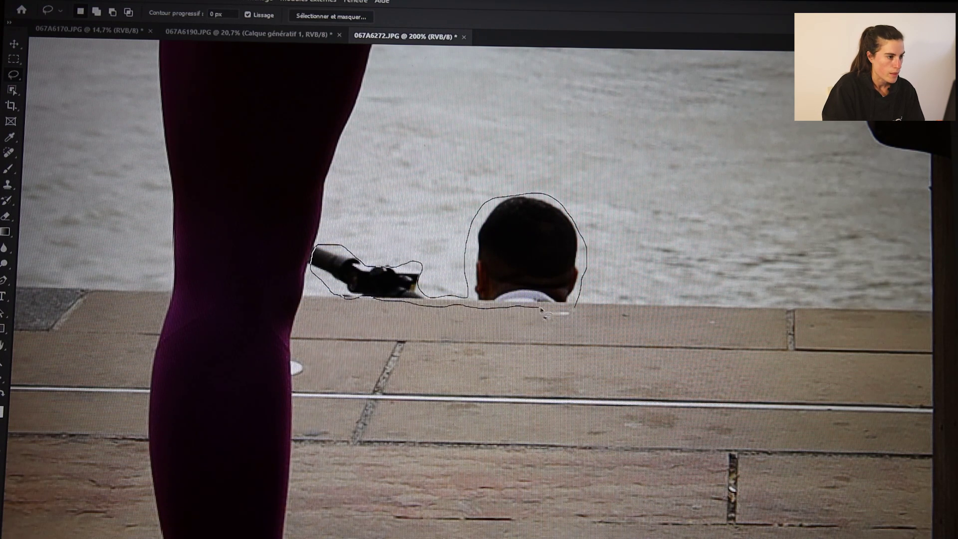
left_click_drag(579, 313, 577, 310)
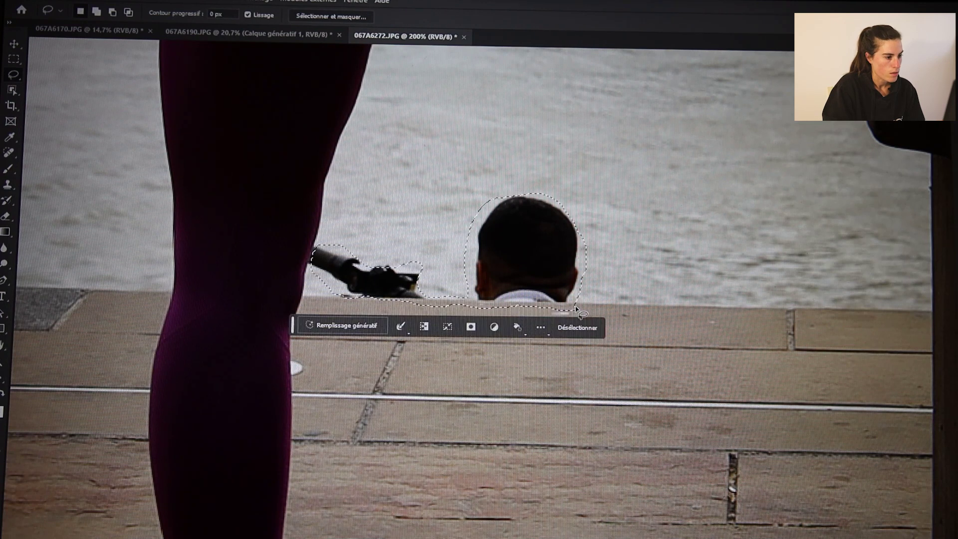
Step: Content-Aware Fill the selection with matching water and stone, then deselect
left_click(521, 332)
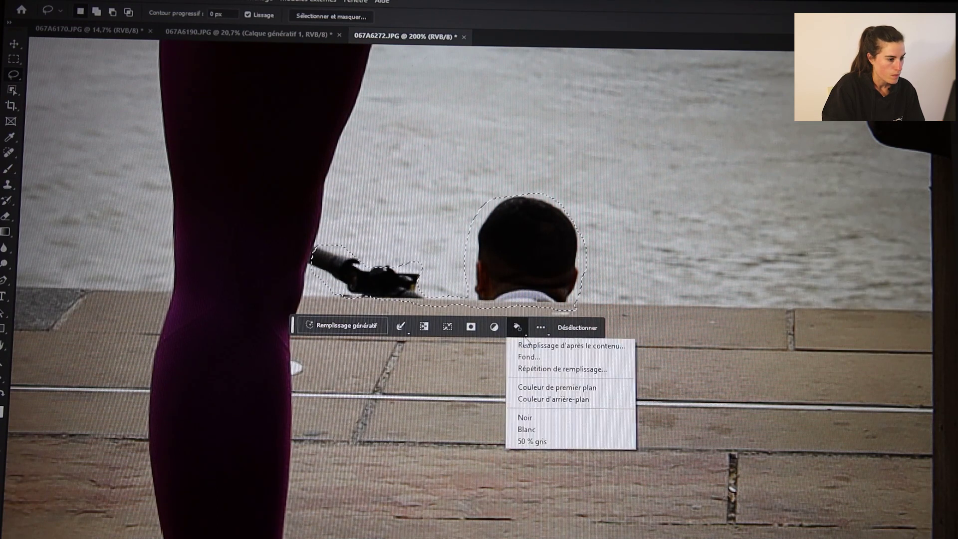
left_click(533, 344)
left_click(684, 159)
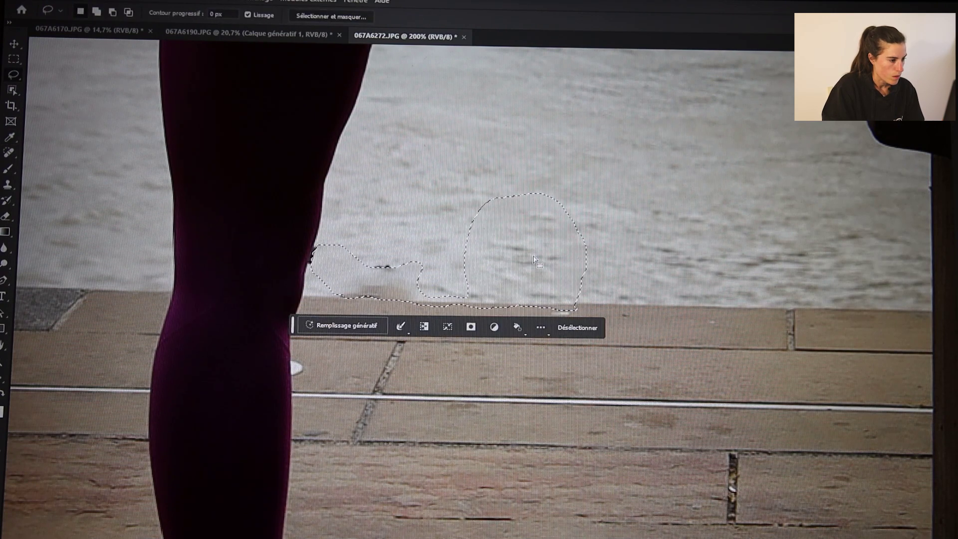
left_click(534, 259)
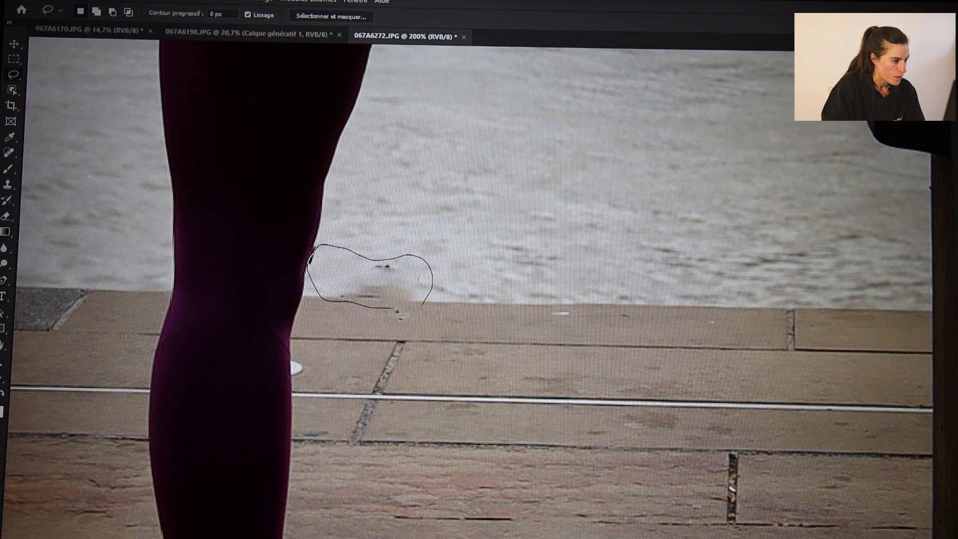
Step: Lasso the smudge beside the woman's leg, Content-Aware Fill it, and deselect
left_click_drag(421, 312, 422, 313)
left_click(439, 327)
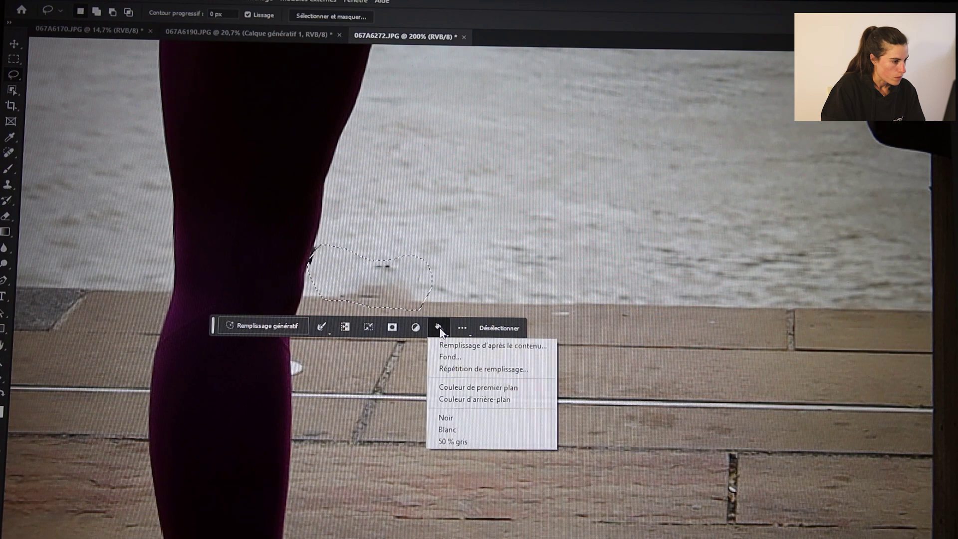
left_click(452, 346)
left_click(683, 156)
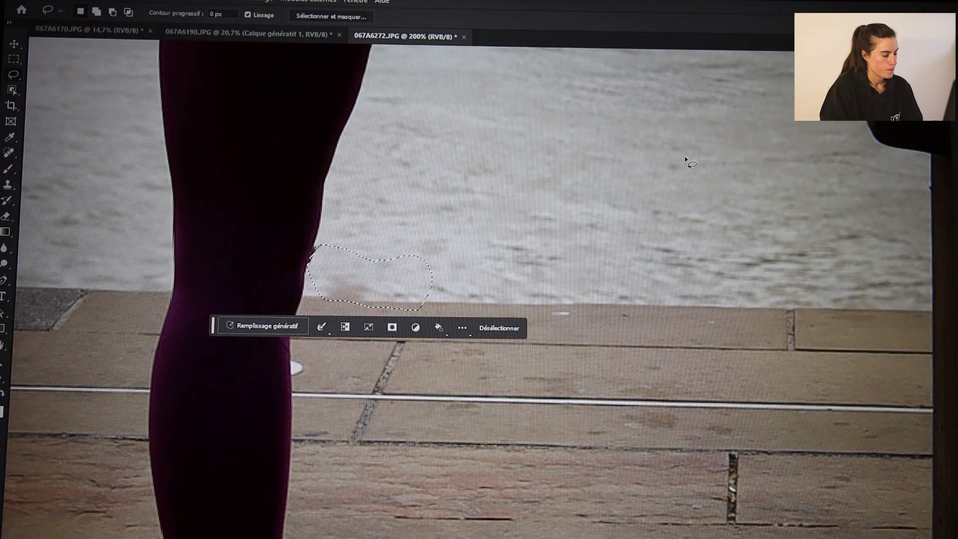
left_click(413, 289)
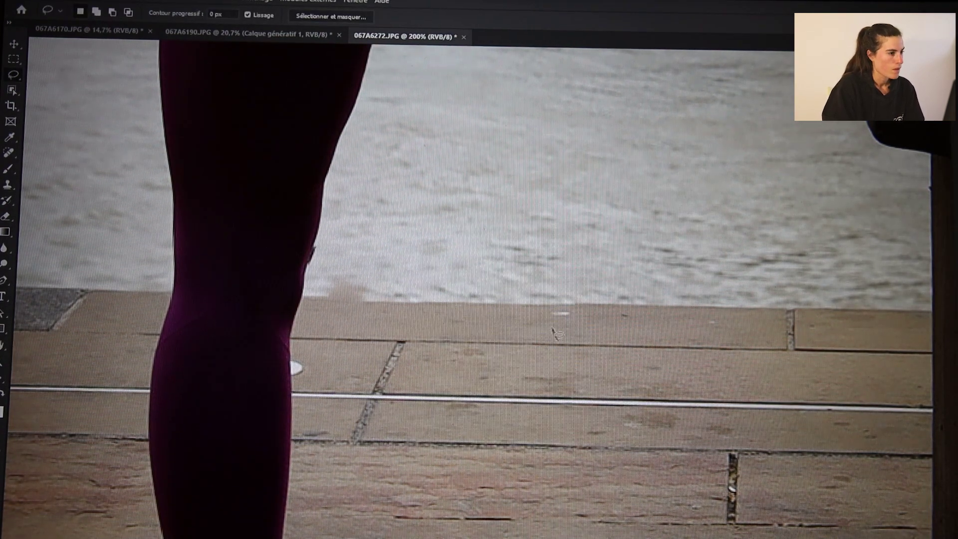
Step: Zoom back out to the full photo and switch to the Move tool
scroll(555, 332, "down", 2)
scroll(555, 332, "down", 4)
scroll(556, 333, "down", 3)
scroll(558, 337, "down", 2)
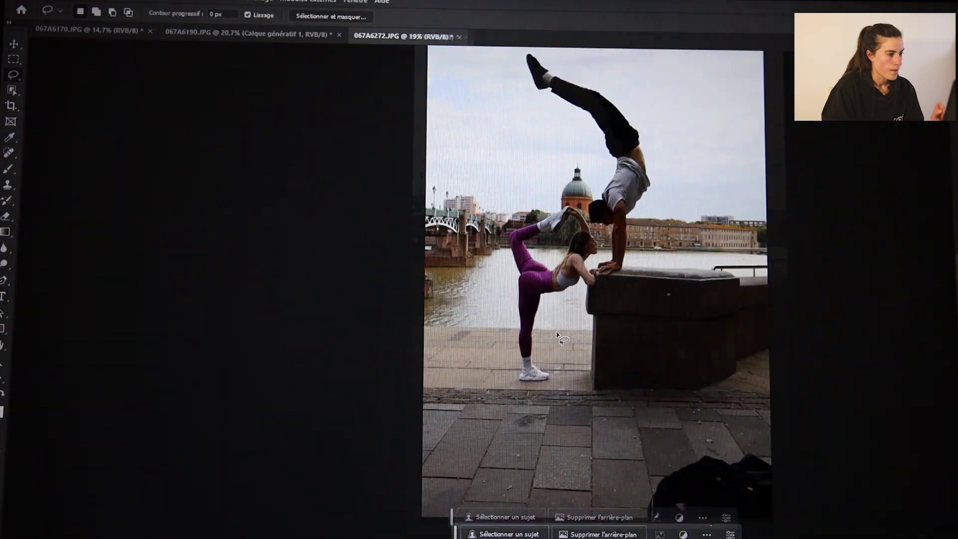
scroll(557, 336, "down", 2)
scroll(558, 335, "down", 1)
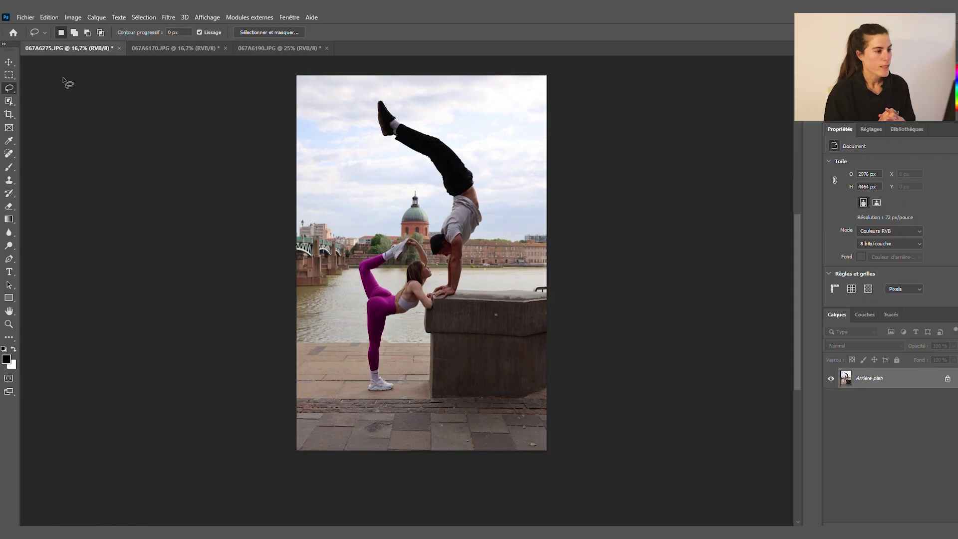
left_click(10, 61)
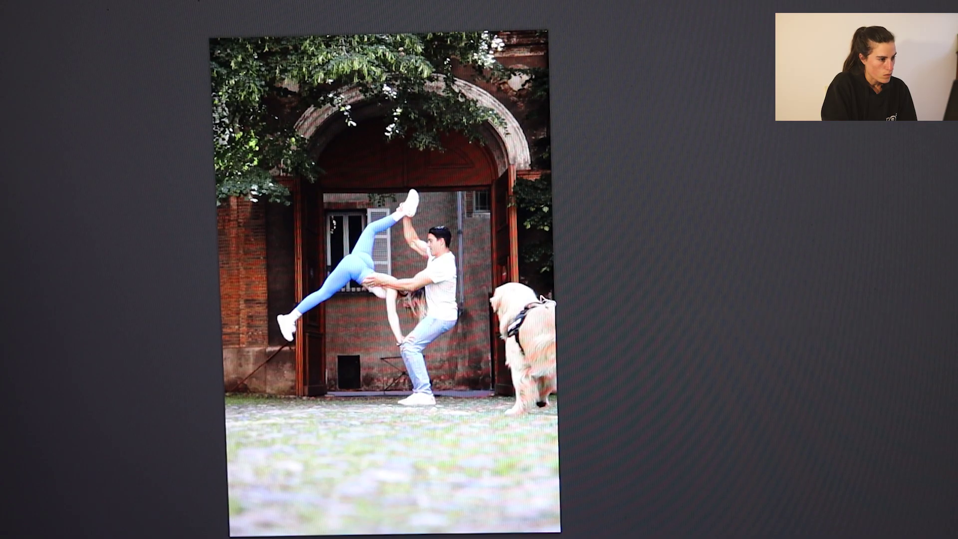
Step: Lasso the golden dog and Generative Fill it with the prompt 'bear'
left_click_drag(487, 301, 502, 358)
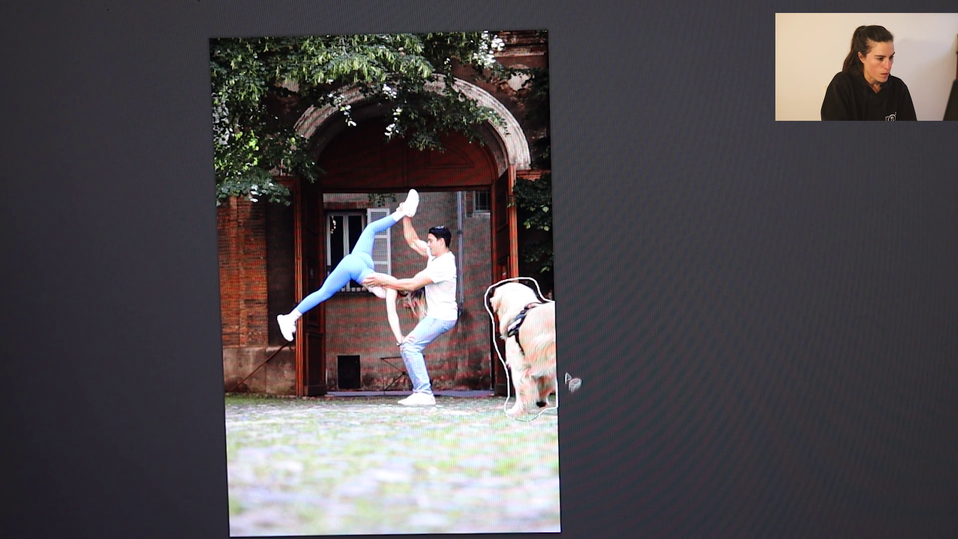
left_click_drag(564, 415, 590, 311)
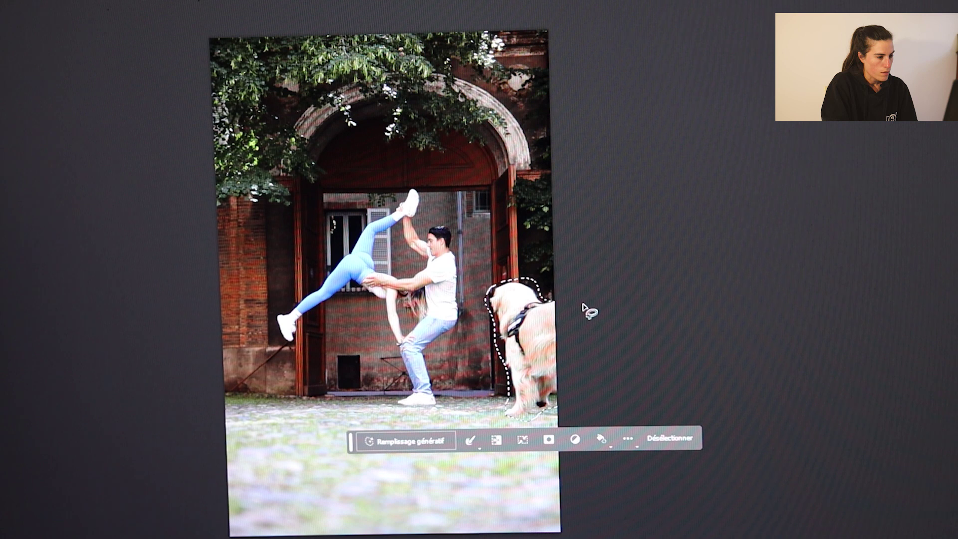
left_click(432, 442)
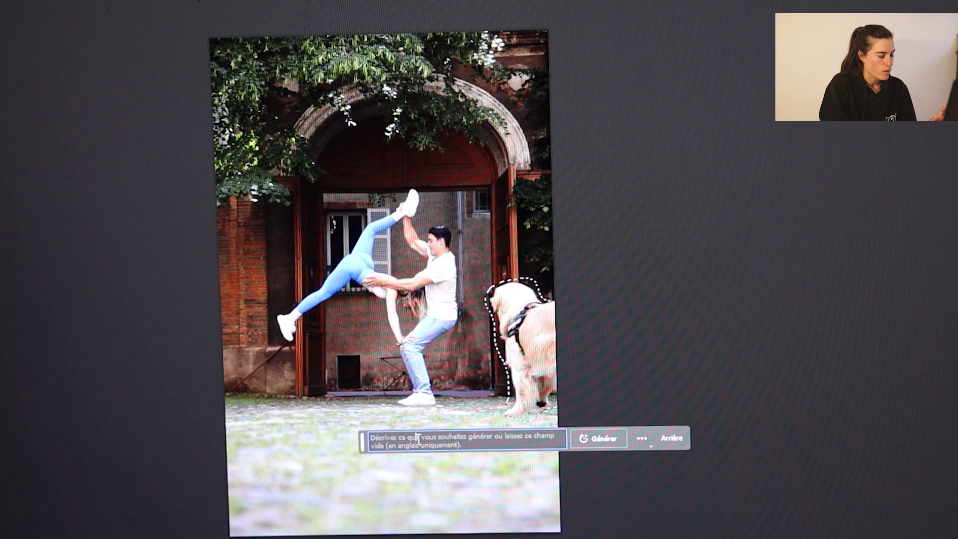
type("bear")
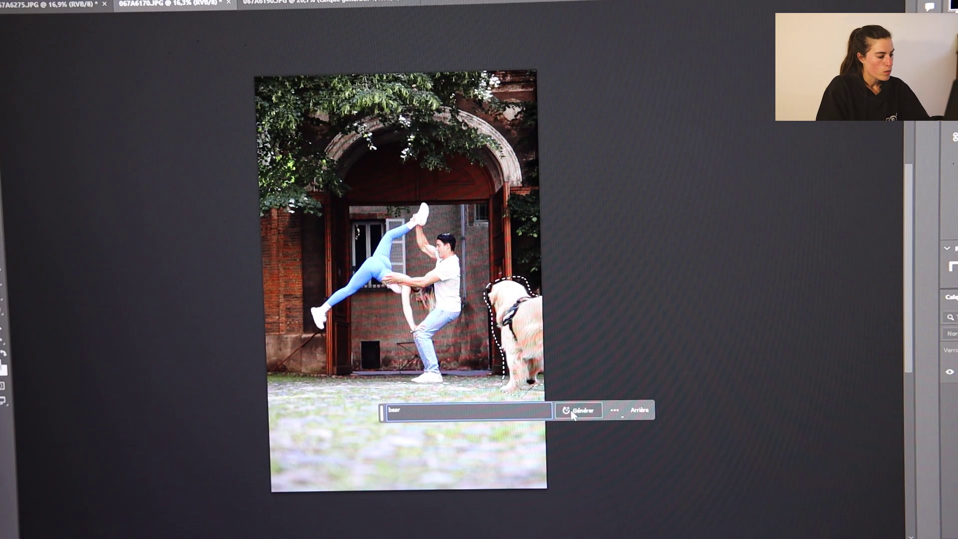
left_click(570, 407)
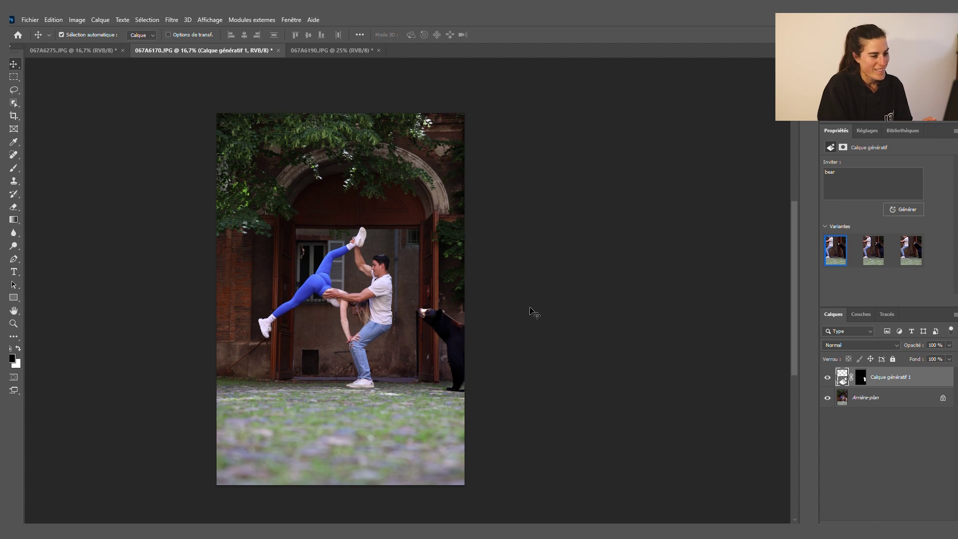
scroll(431, 328, "up", 3)
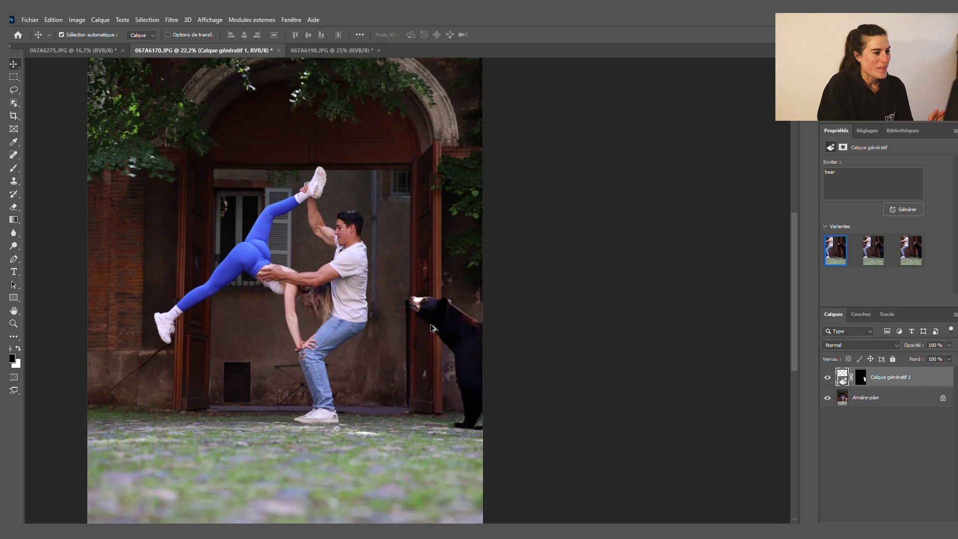
scroll(430, 327, "up", 2)
scroll(444, 323, "up", 2)
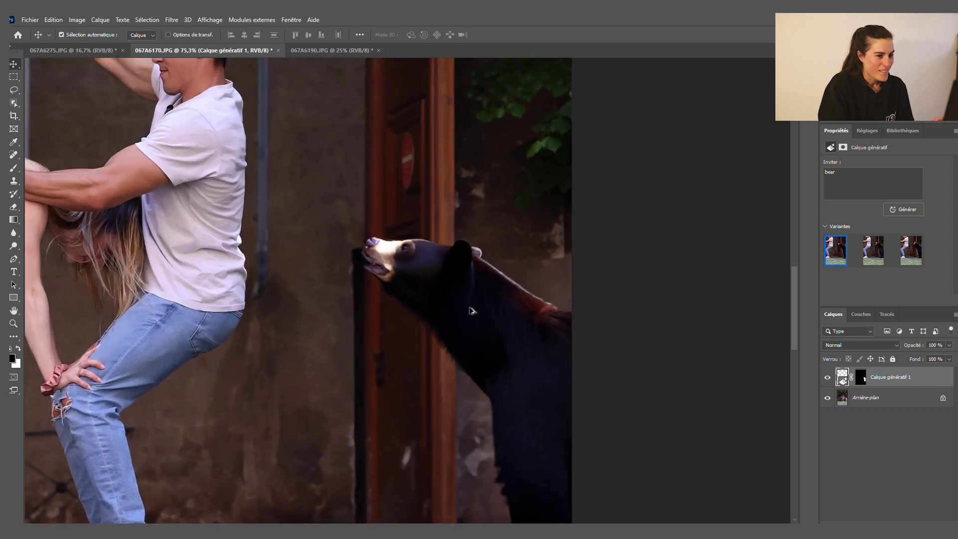
scroll(470, 310, "down", 3)
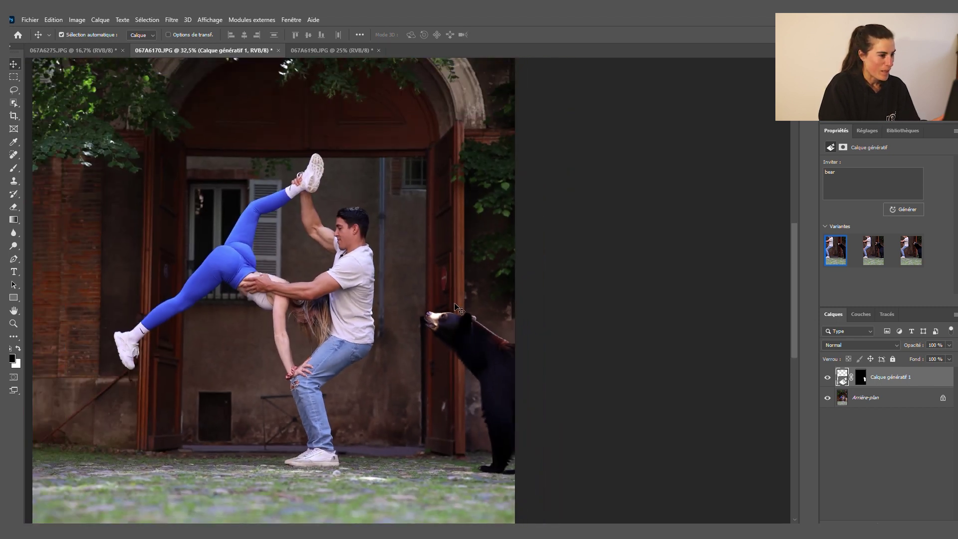
scroll(456, 306, "down", 1)
scroll(456, 306, "down", 1)
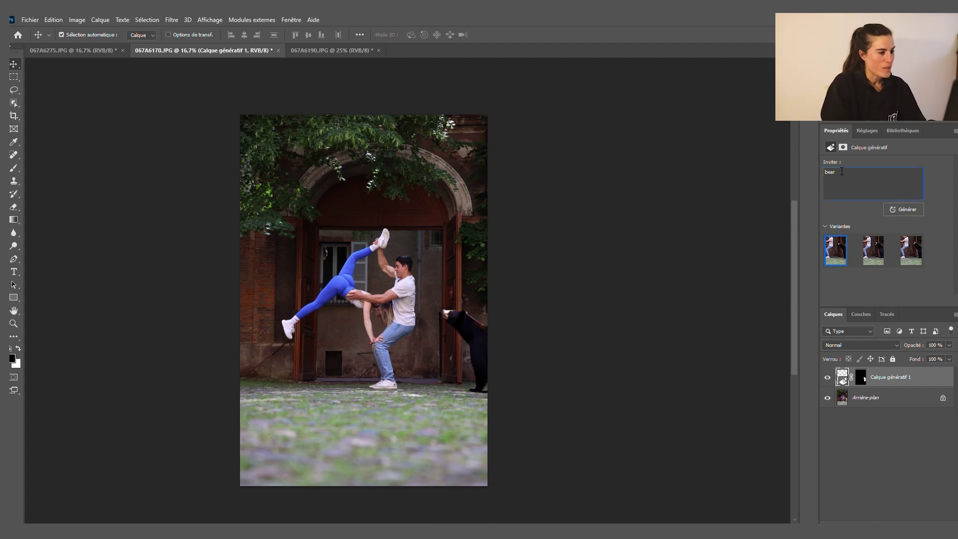
Step: Change the Generative Fill prompt from 'bear' to 'lion' and regenerate
key("BackSpace")
type("lion")
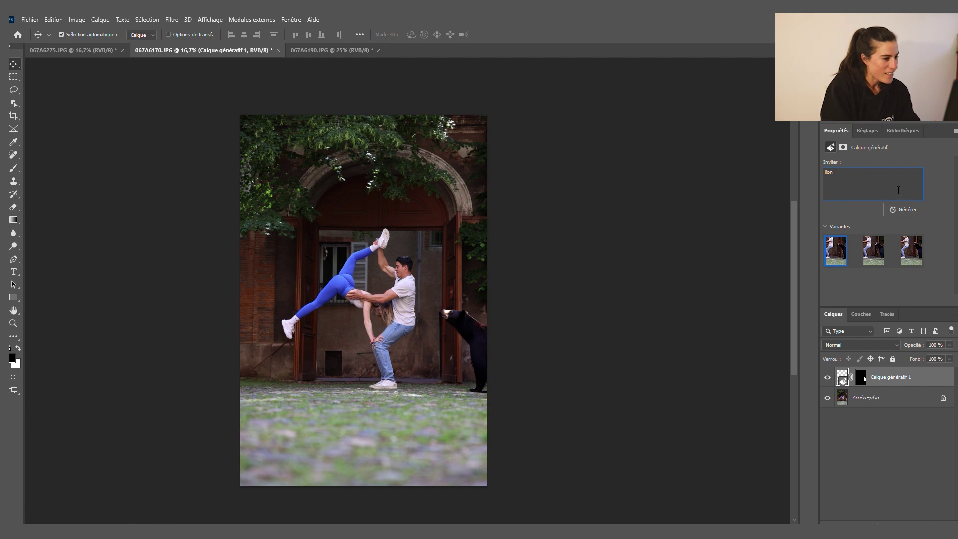
left_click(906, 205)
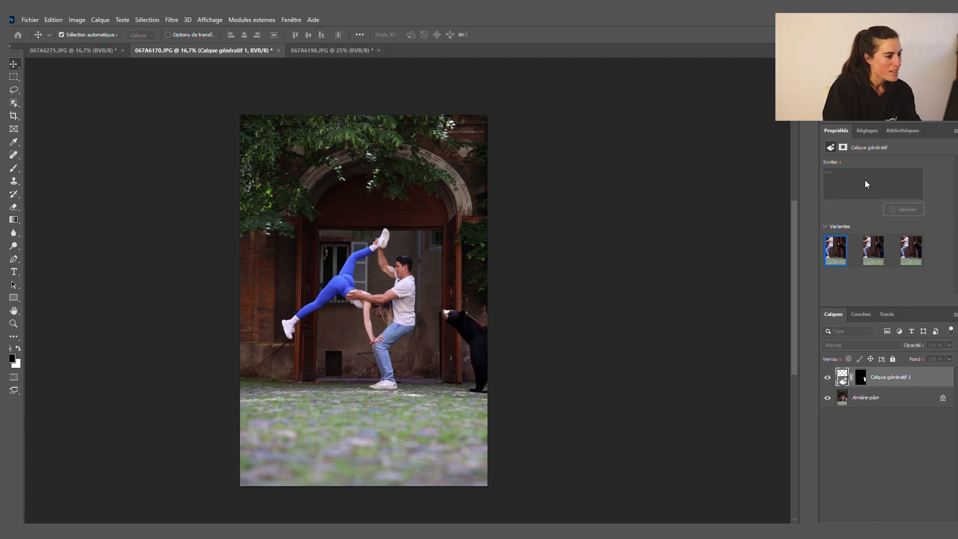
key("BackSpace")
type("n")
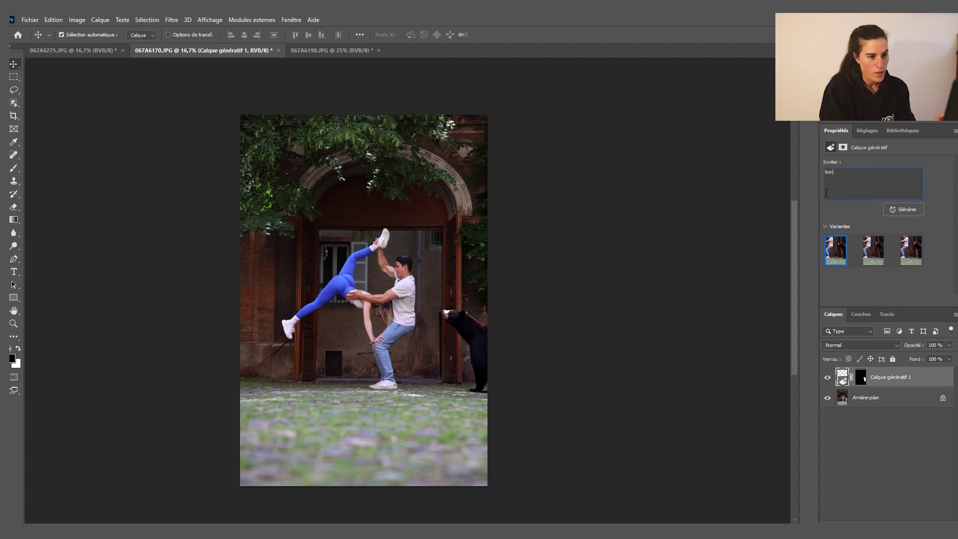
key("BackSpace")
key("BackSpace")
key("BackSpace")
left_click(905, 205)
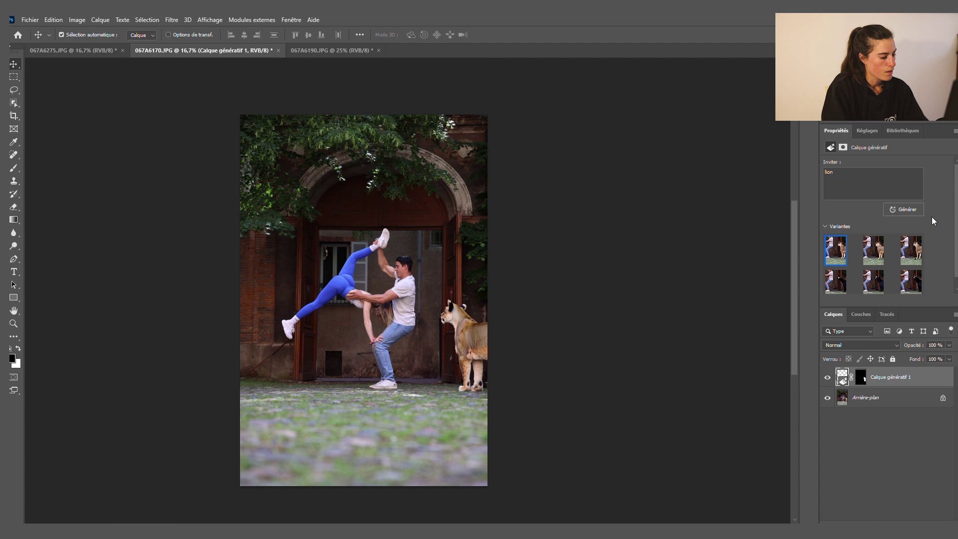
Step: Compare the three lion variations and keep the second one
left_click(873, 259)
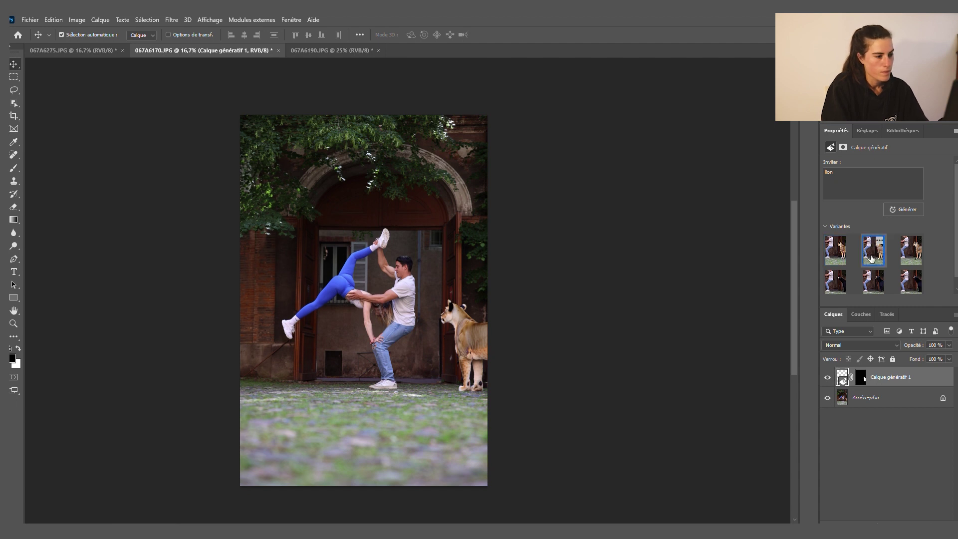
left_click(911, 254)
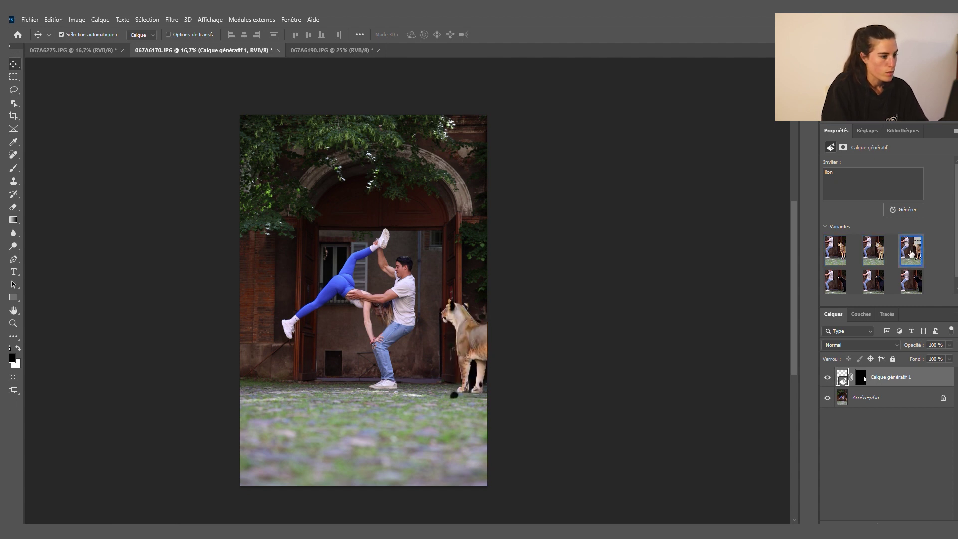
left_click(838, 255)
mouse_move(873, 250)
left_click(877, 257)
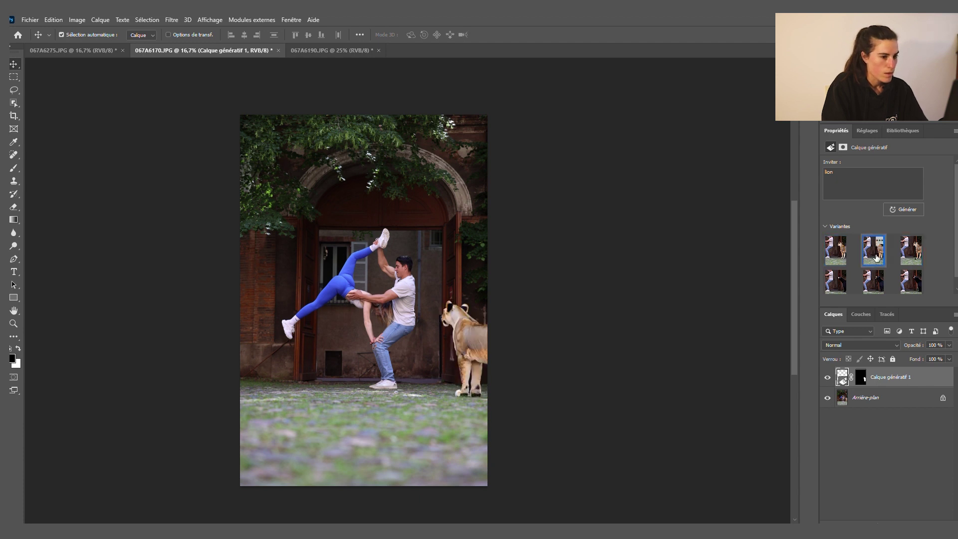
Step: Zoom around the courtyard photo to inspect the chosen lion beside the couple
scroll(451, 319, "up", 2)
scroll(472, 315, "up", 2)
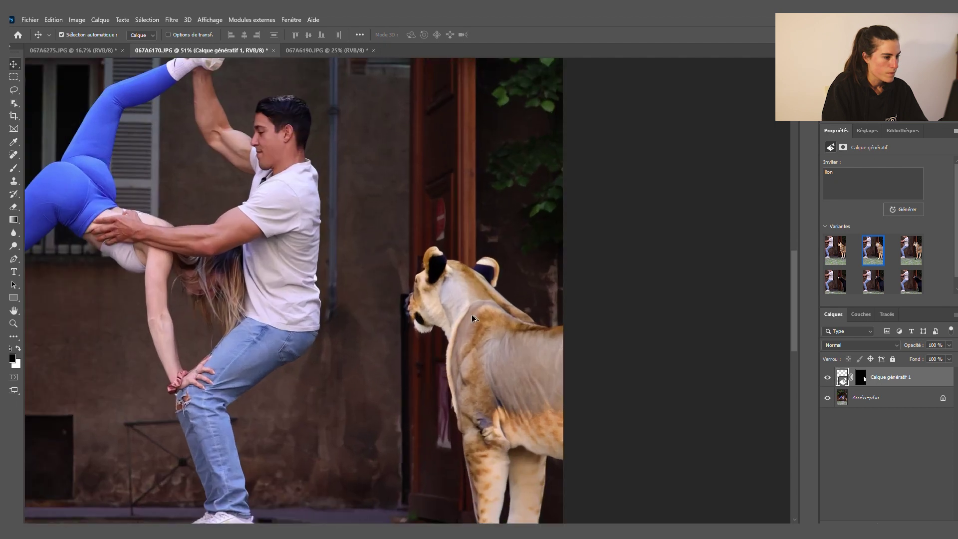
scroll(486, 316, "down", 1)
scroll(486, 316, "down", 2)
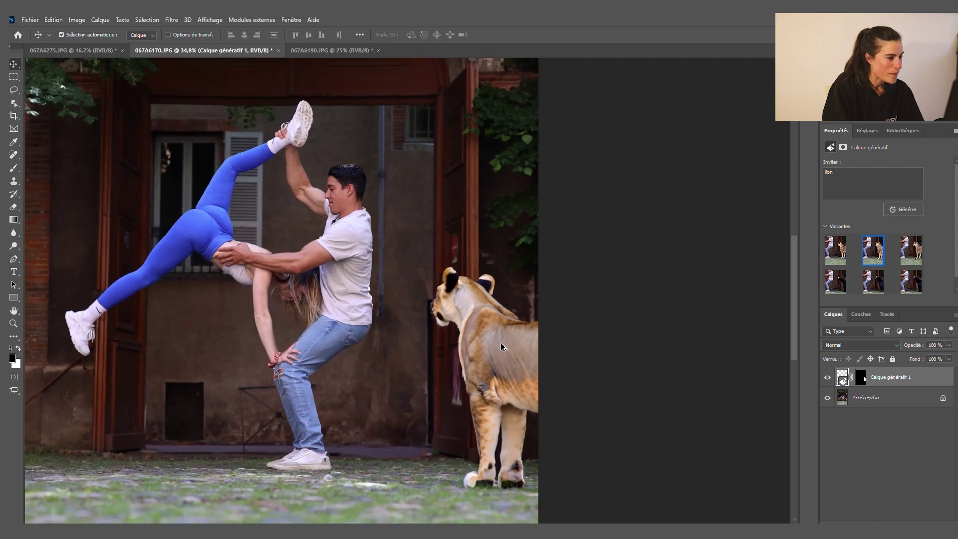
scroll(502, 345, "up", 3)
scroll(472, 388, "down", 2)
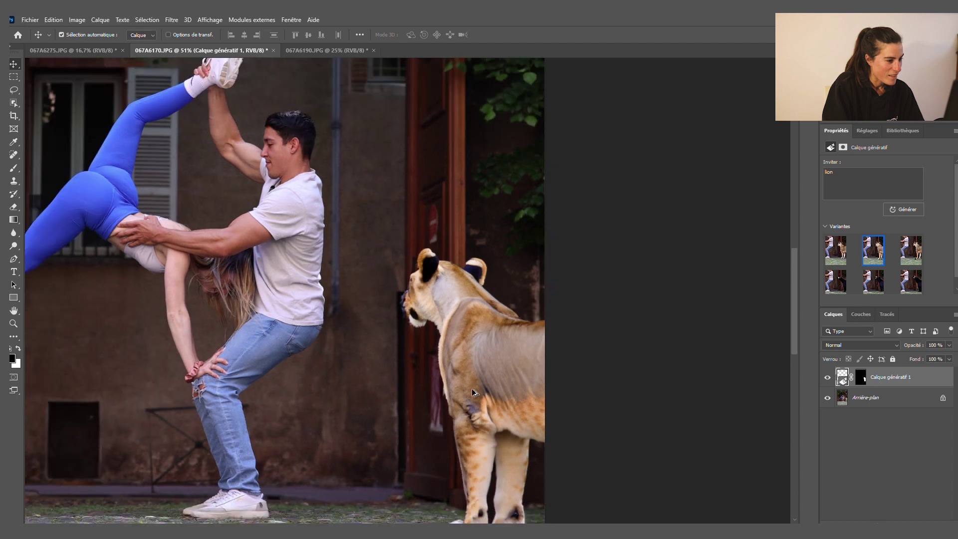
scroll(471, 388, "down", 1)
scroll(472, 389, "down", 1)
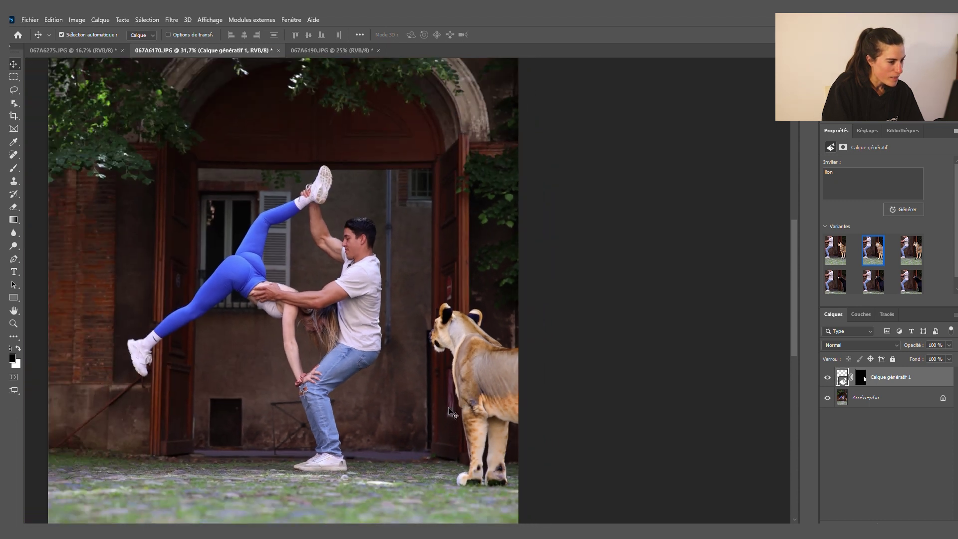
scroll(438, 334, "down", 1)
scroll(439, 334, "down", 1)
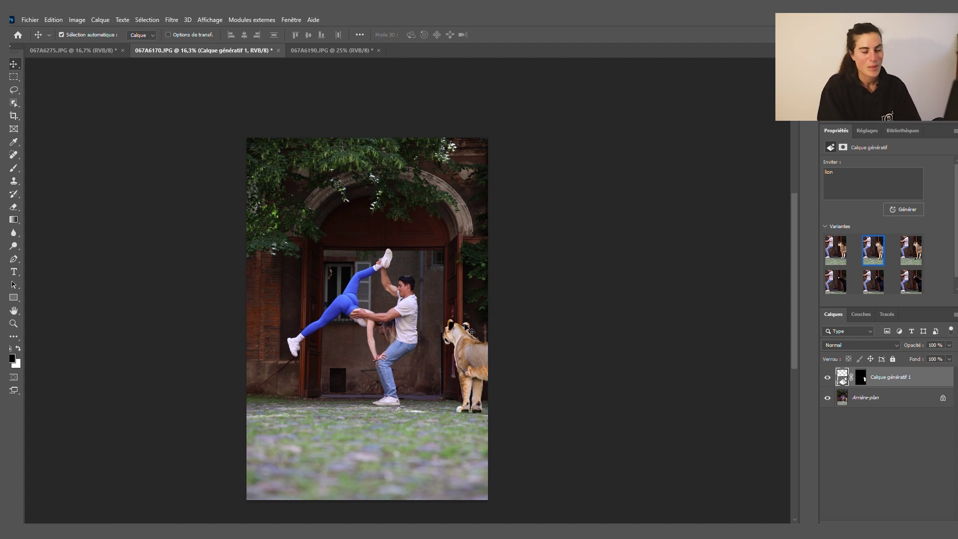
scroll(454, 371, "down", 2)
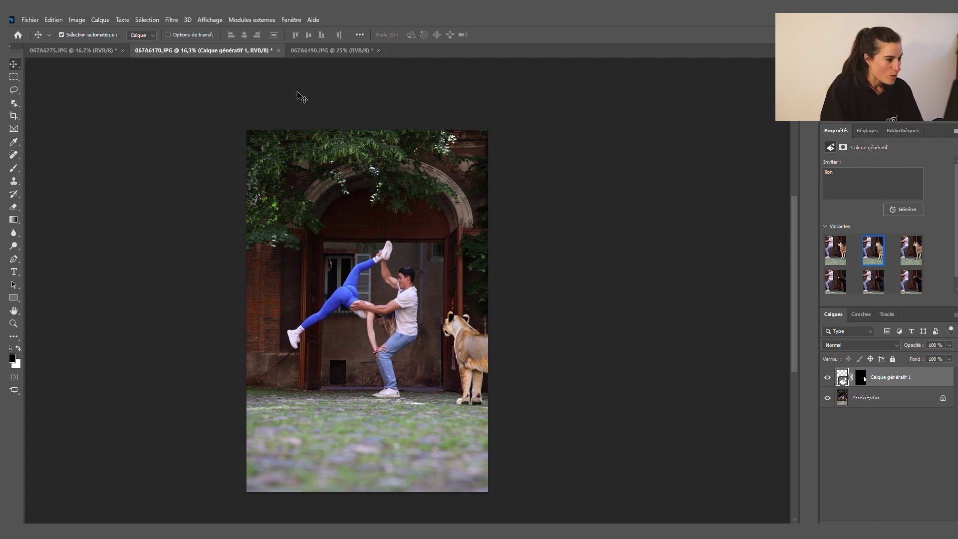
scroll(458, 295, "down", 3)
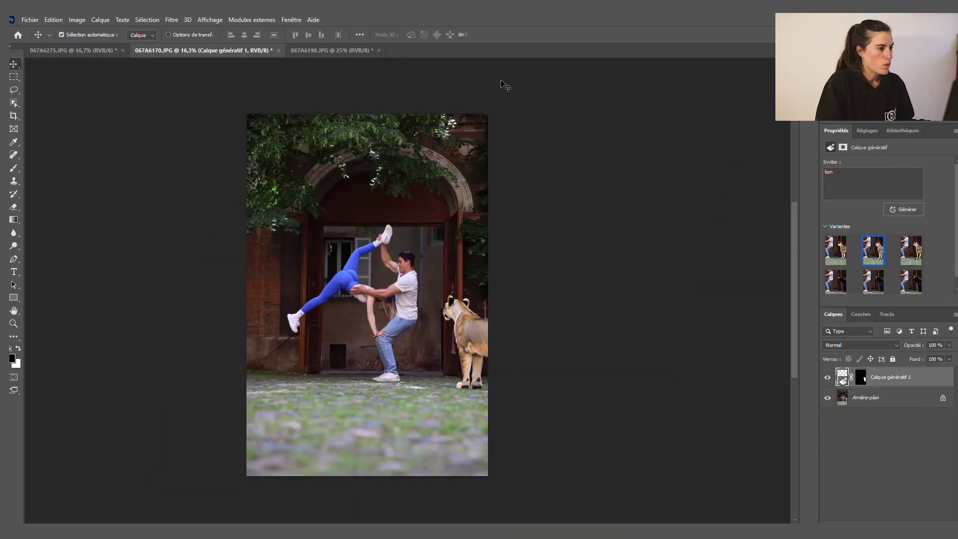
Step: Switch to the 067A6190.JPG brick-wall acrobatics photo
left_click(329, 51)
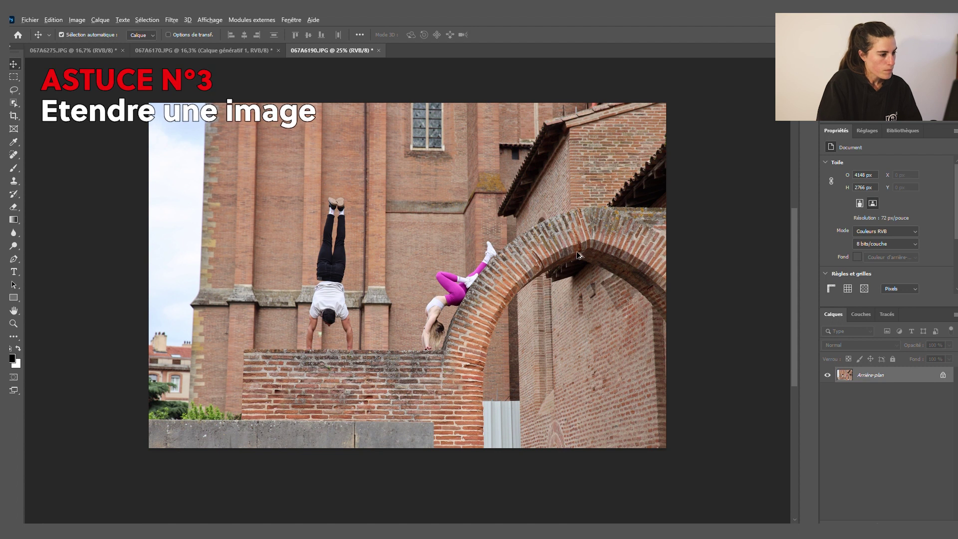
scroll(662, 257, "down", 1)
scroll(695, 246, "up", 2)
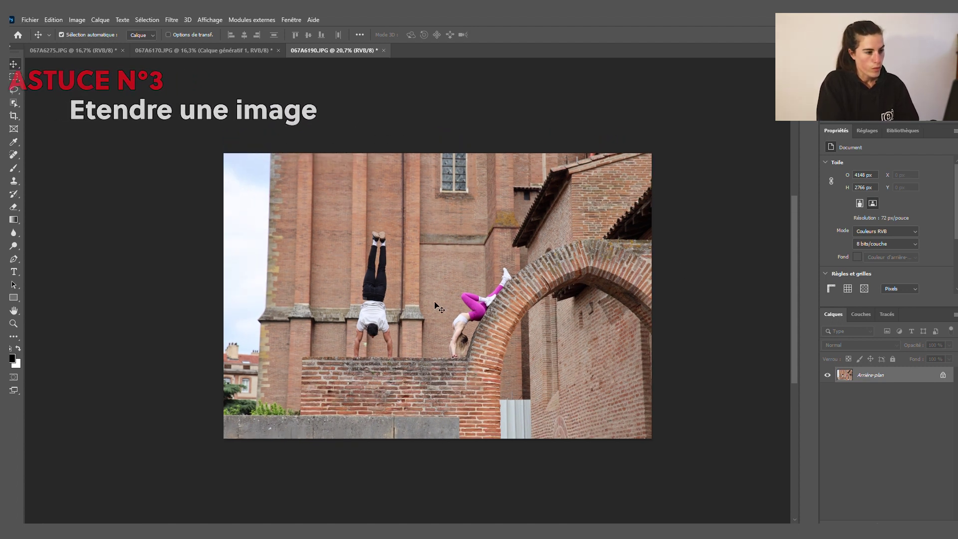
Step: Crop-extend the canvas past the photo's top and right edges, adding blank space
scroll(674, 165, "up", 2)
key("c")
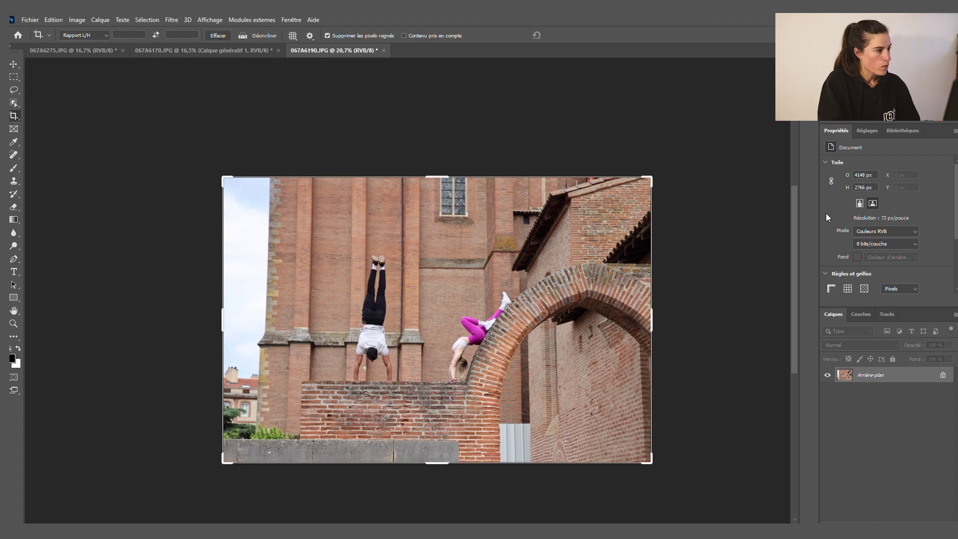
left_click_drag(651, 177, 776, 134)
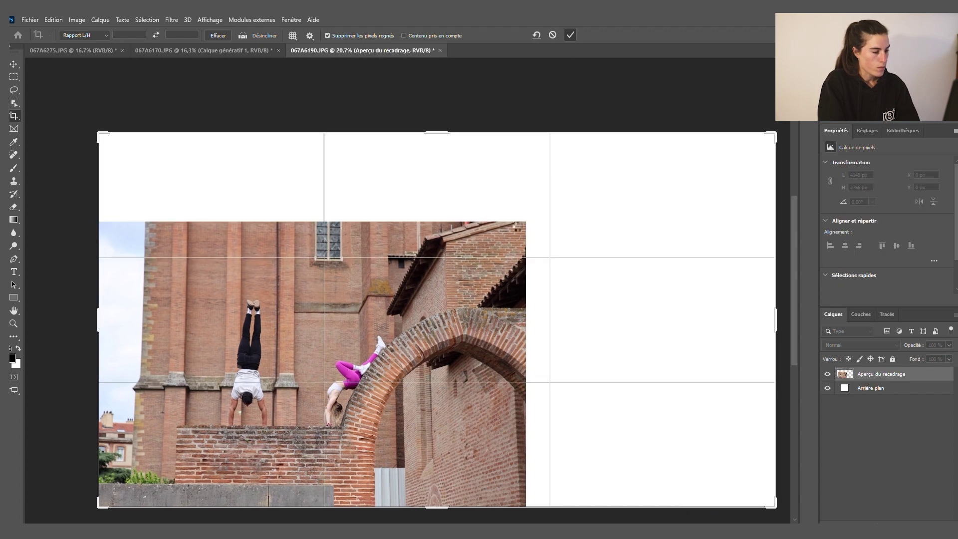
key("Return")
scroll(482, 230, "down", 2)
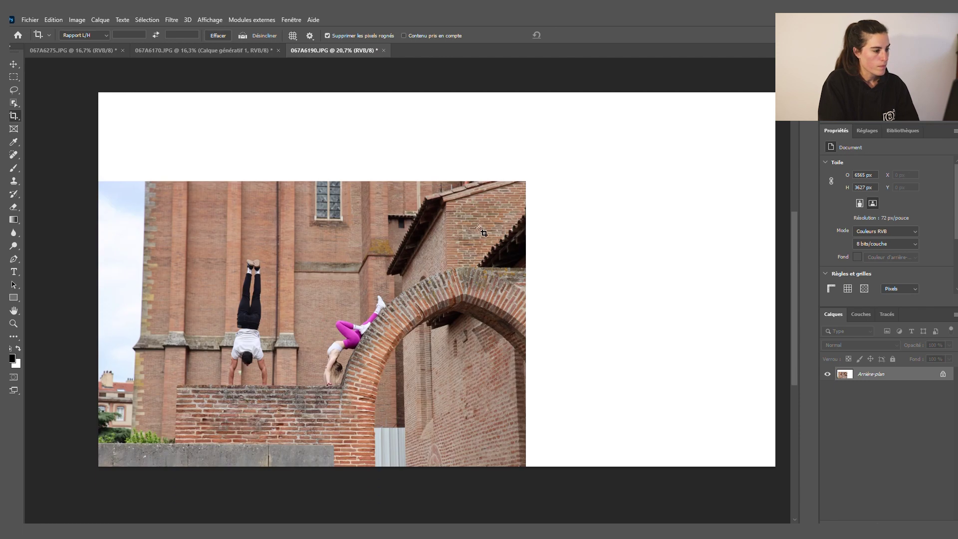
scroll(482, 231, "down", 2)
scroll(482, 231, "up", 1)
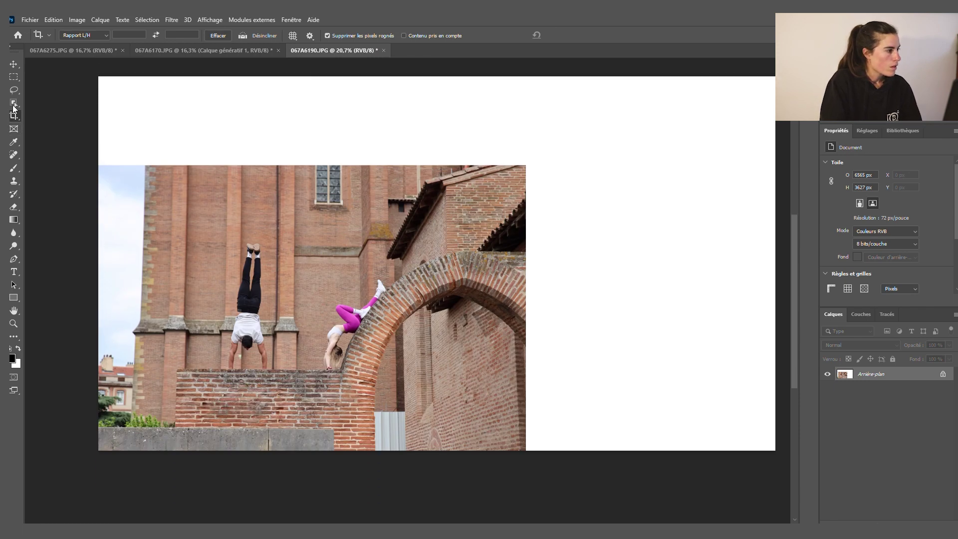
Step: Marquee-select the original photo, invert, and Generative Fill the margins with no prompt
left_click(14, 78)
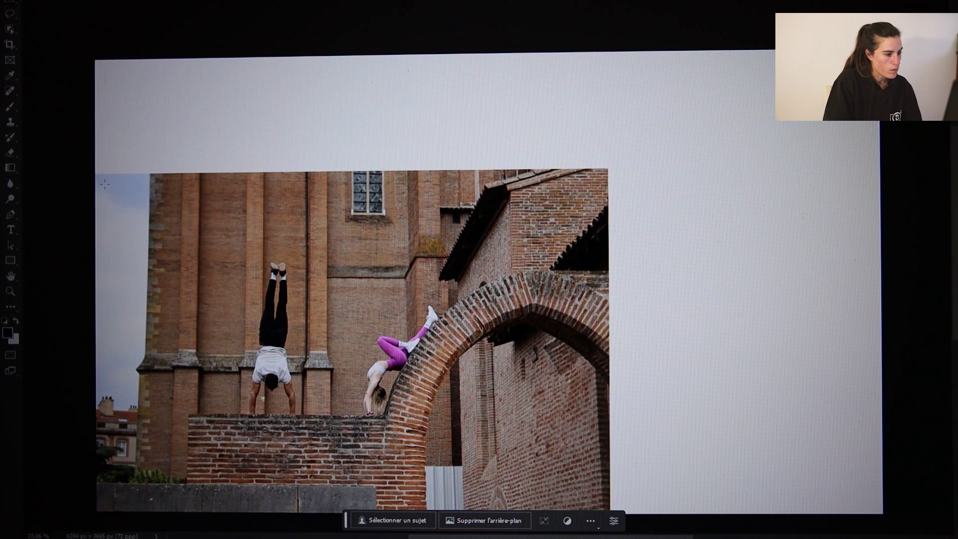
mouse_move(104, 185)
left_mouse_down()
mouse_move(508, 430)
mouse_move(600, 510)
left_mouse_up()
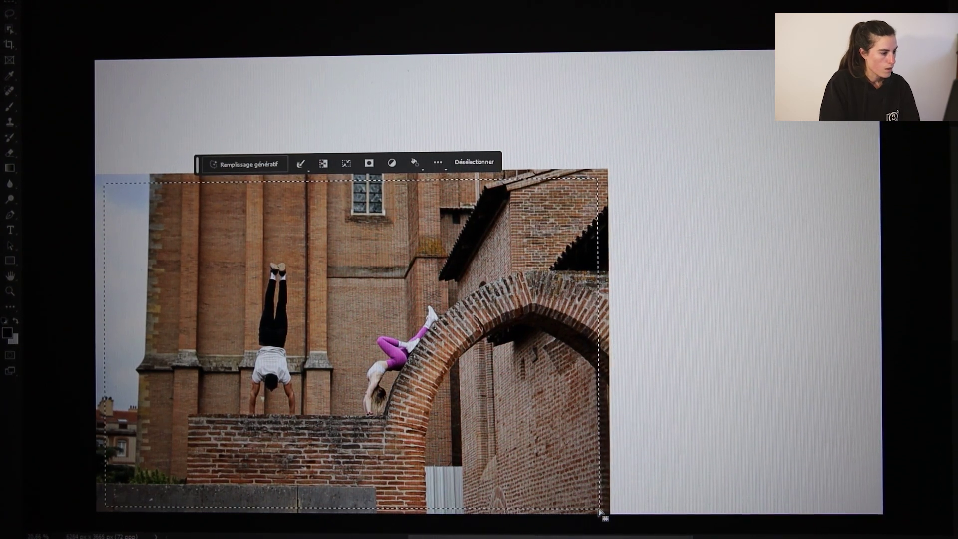
left_click(324, 165)
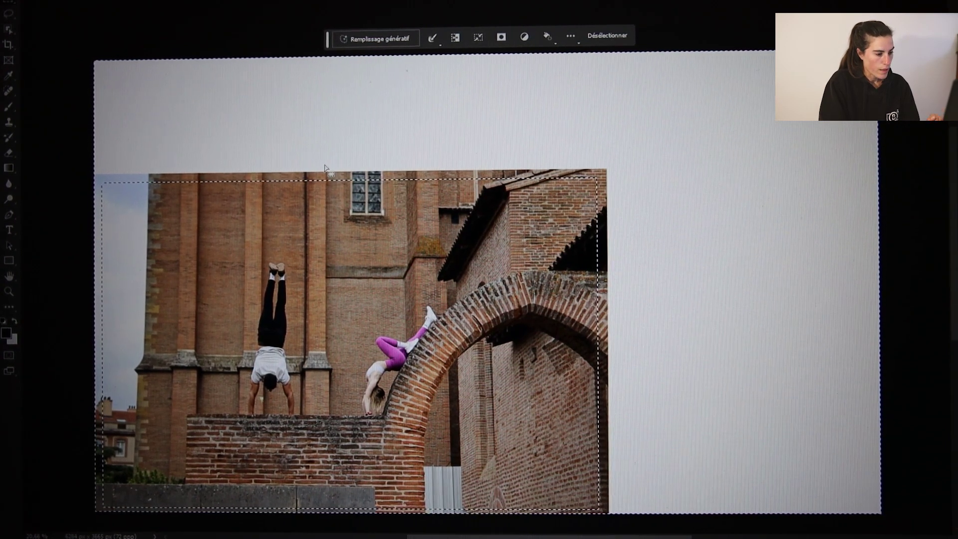
left_click(404, 40)
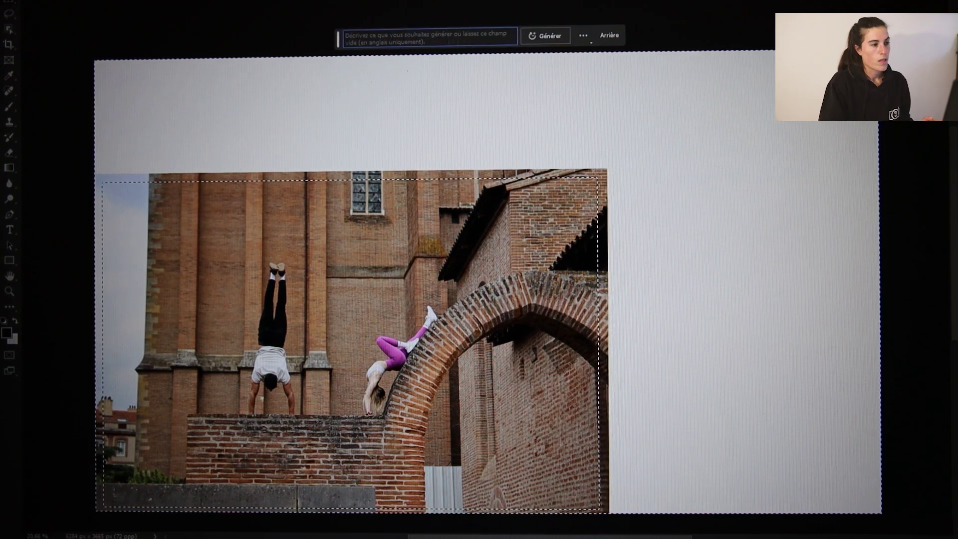
left_click(556, 34)
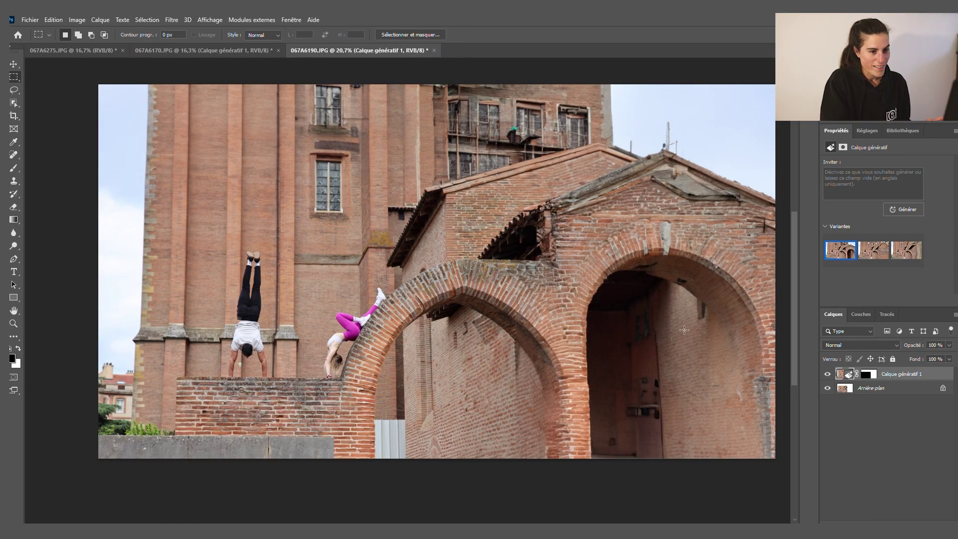
Step: Preview the three generated extensions and keep the first, with the tall arched brick wall
scroll(684, 330, "up", 2)
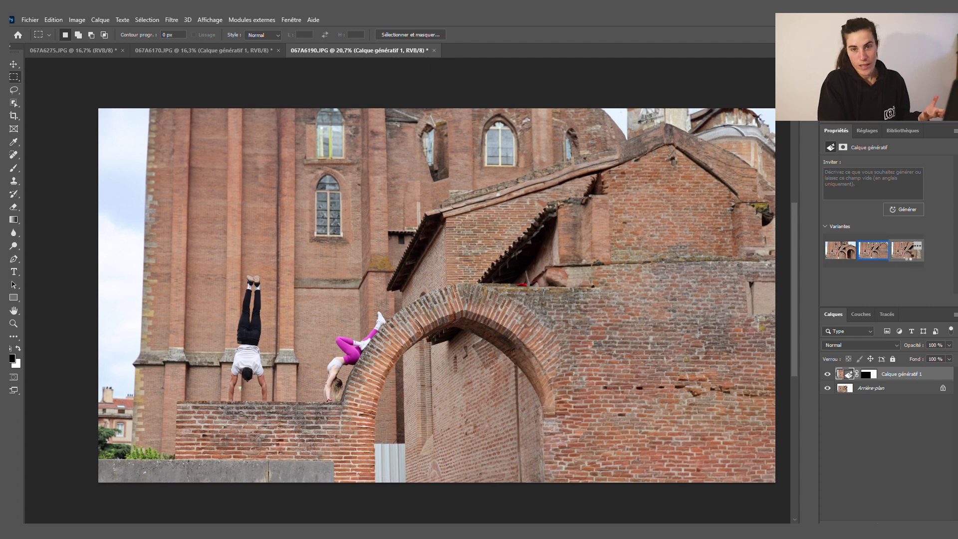
left_click(907, 252)
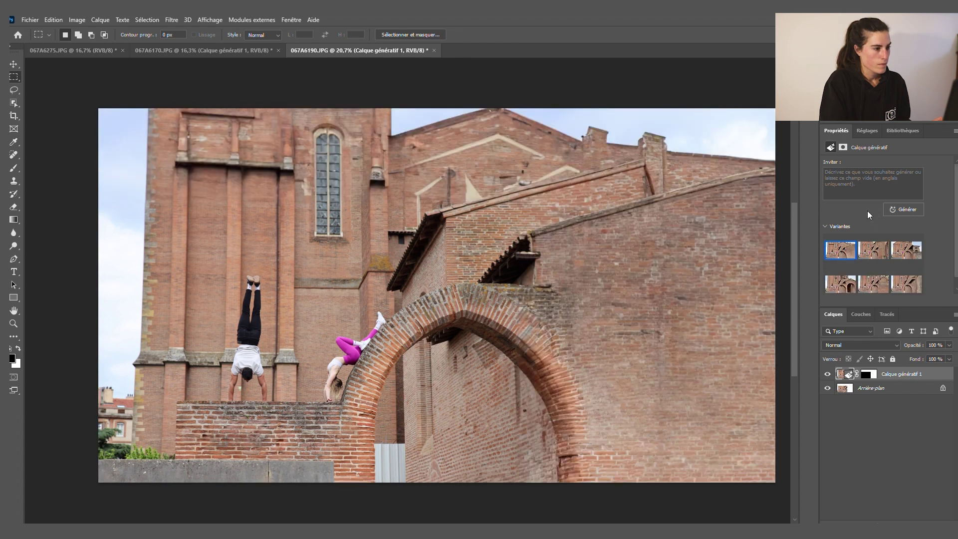
mouse_move(873, 250)
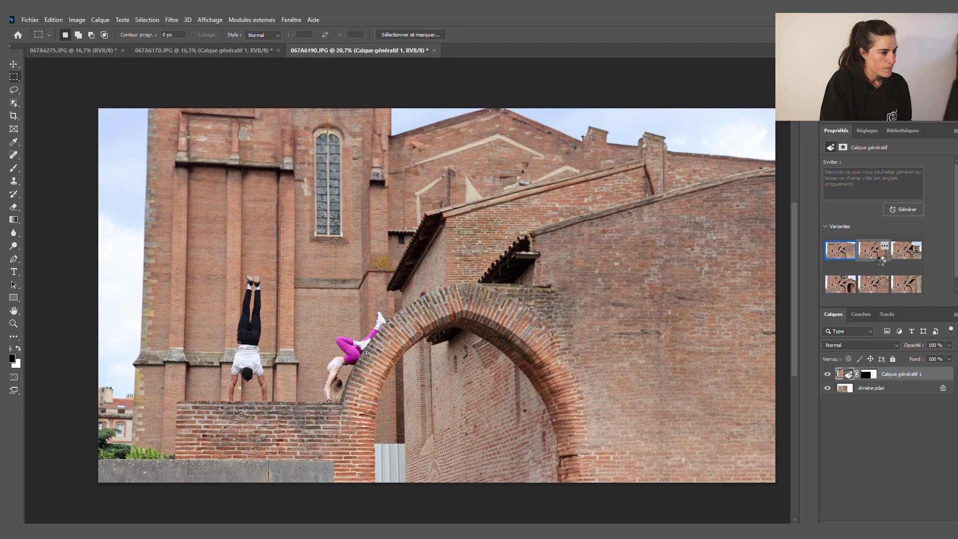
left_click(877, 255)
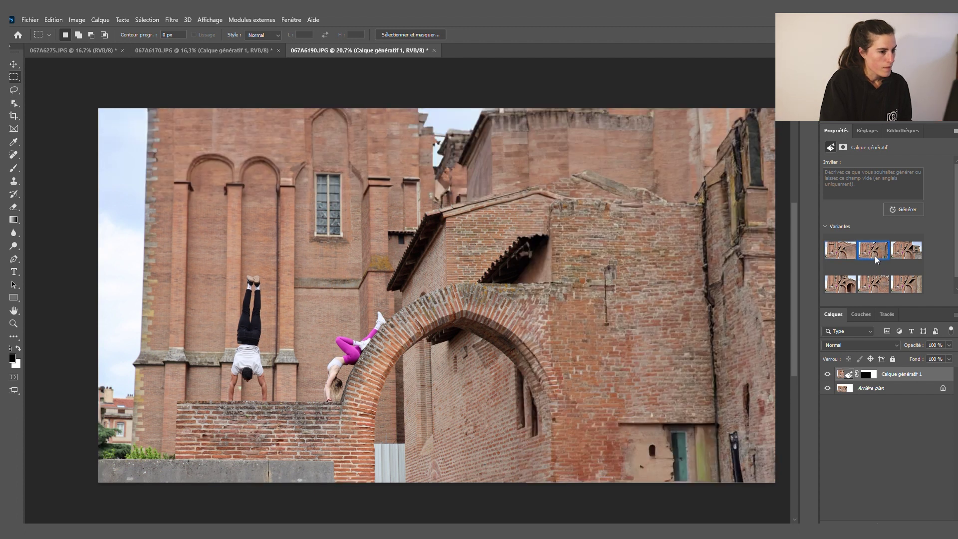
left_click(906, 249)
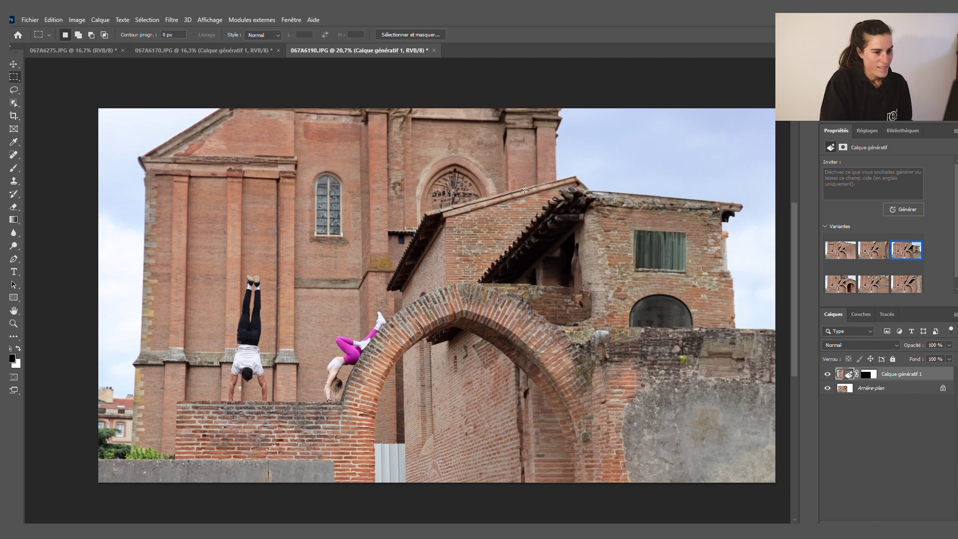
left_click(874, 251)
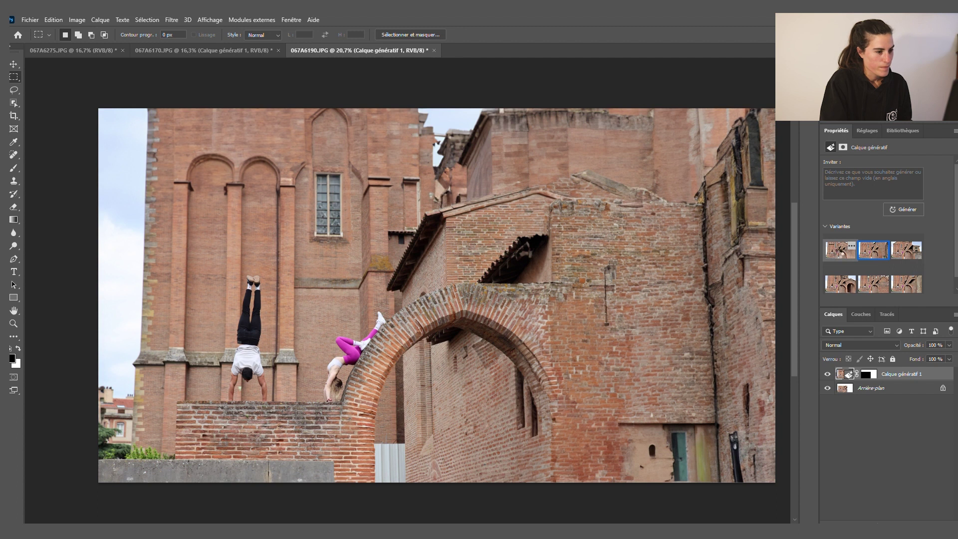
left_click(839, 251)
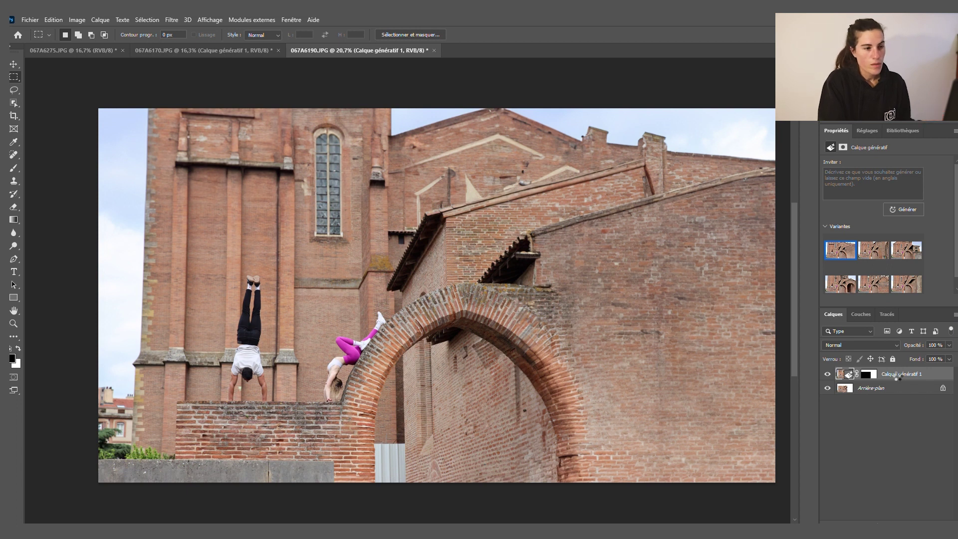
Step: Add a Brightness/Contrast adjustment layer over the extended brick-wall photo with contrast around 38
left_click(861, 134)
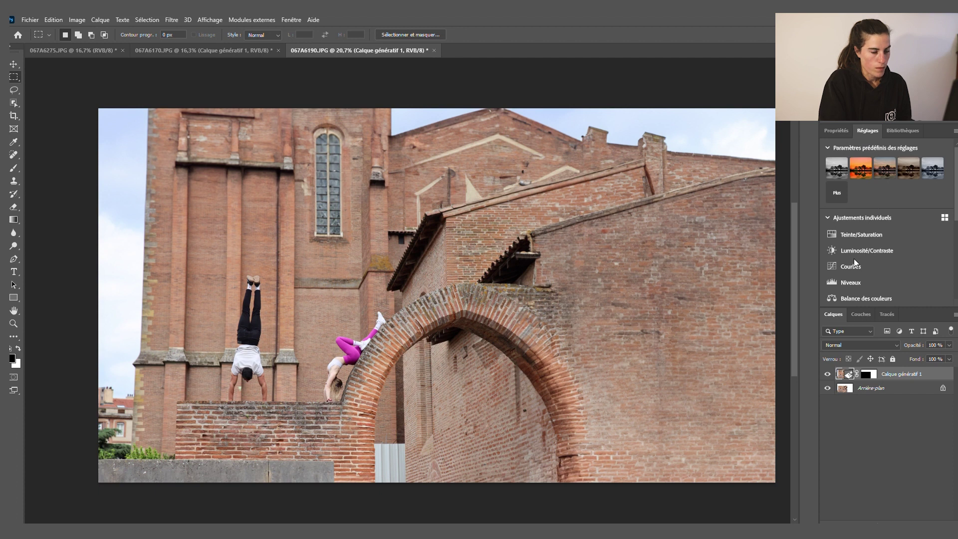
left_click(861, 247)
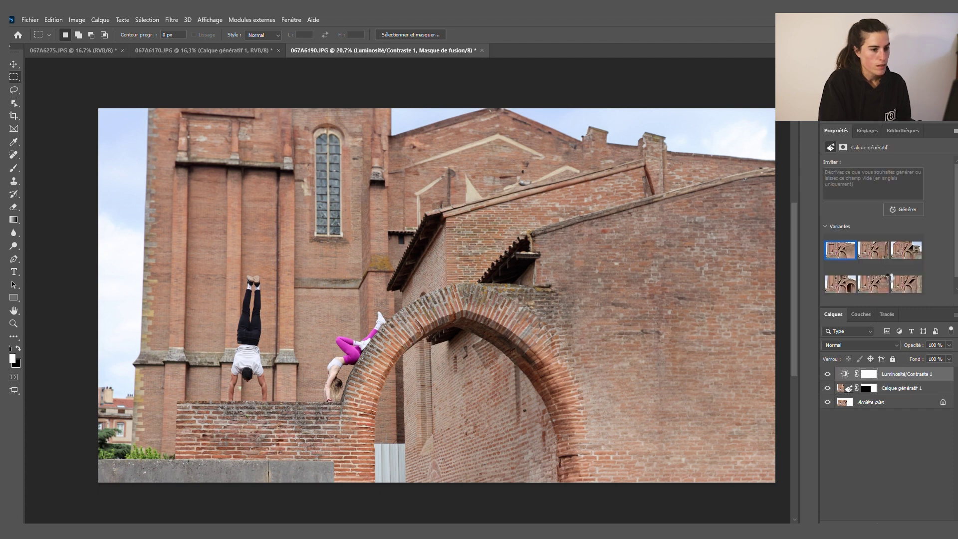
left_click(904, 206)
left_click_drag(904, 205, 906, 205)
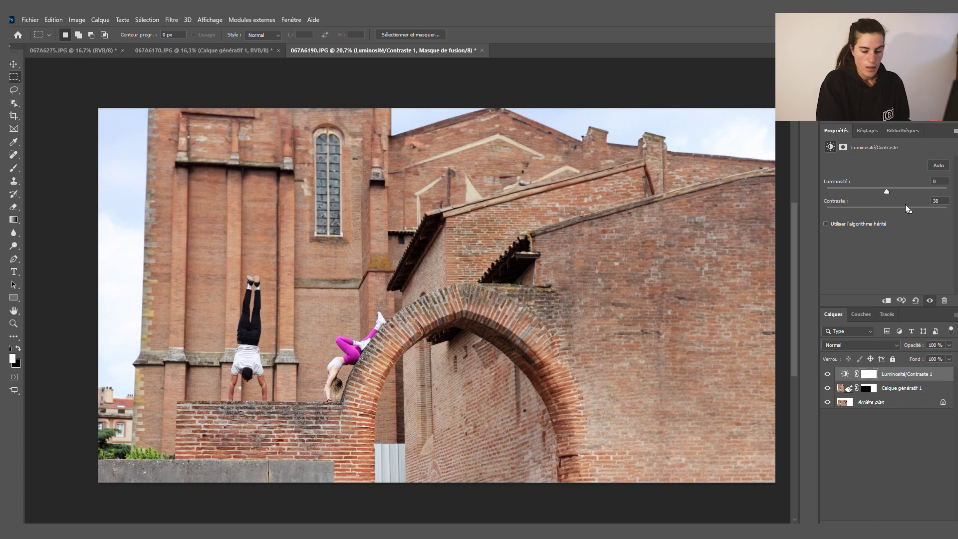